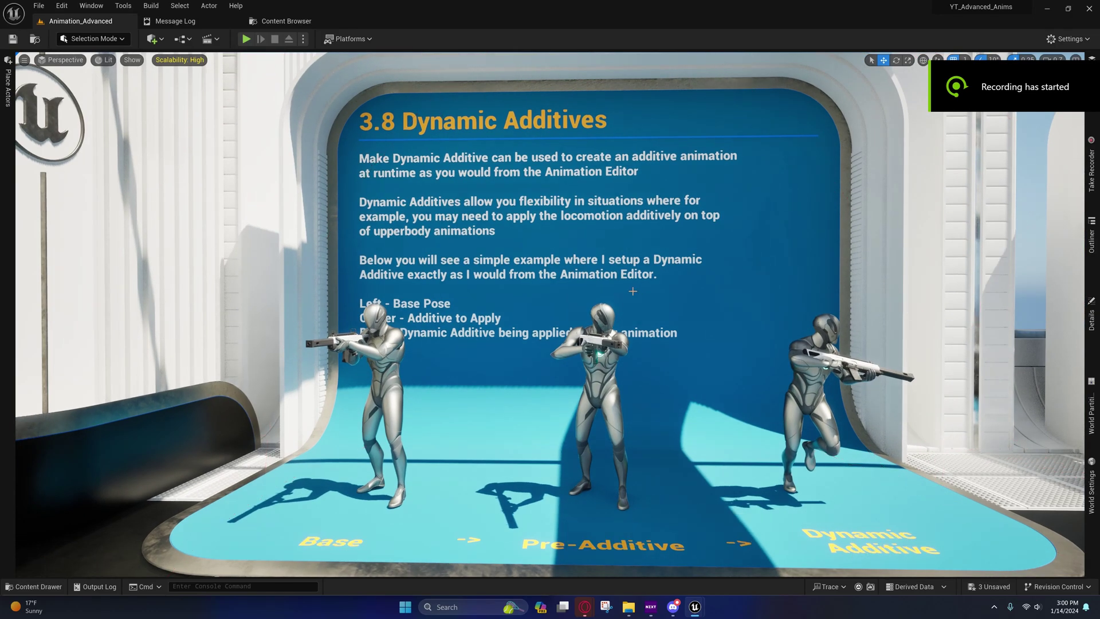
# Step: Examine the 3.7 Sockets As Virtual Bone Offset display and its three mannequins in the level
pyautogui.press('s')
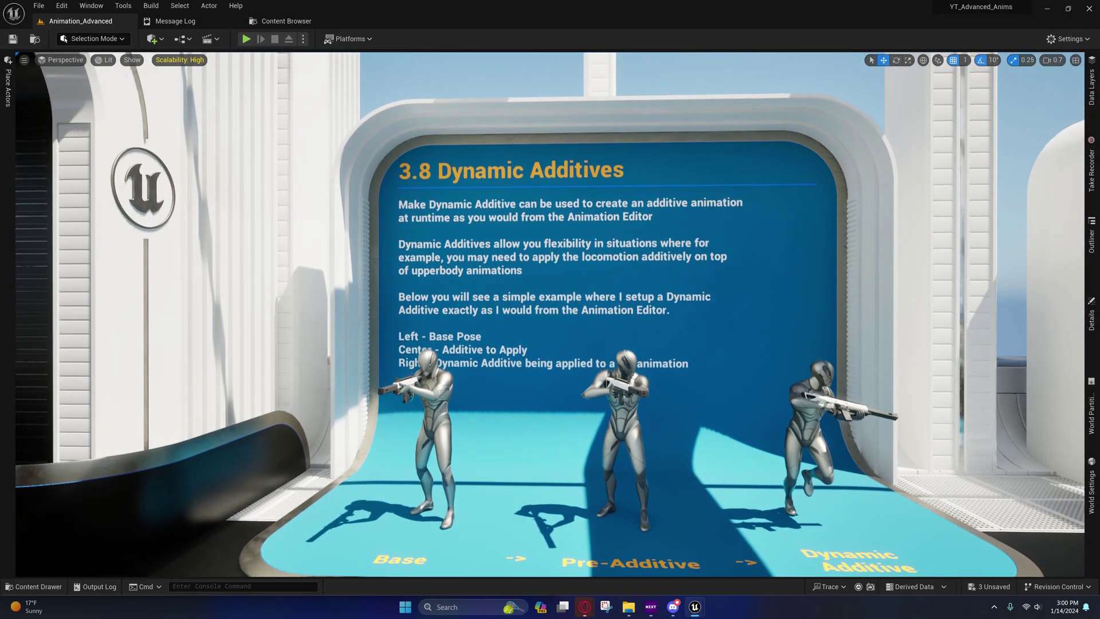
pyautogui.moveTo(674, 311); pyautogui.dragTo(648, 330, button='right')
pyautogui.press('a')
pyautogui.press('w')
pyautogui.press('w')
pyautogui.press('w')
pyautogui.moveTo(528, 299); pyautogui.dragTo(581, 345, button='right')
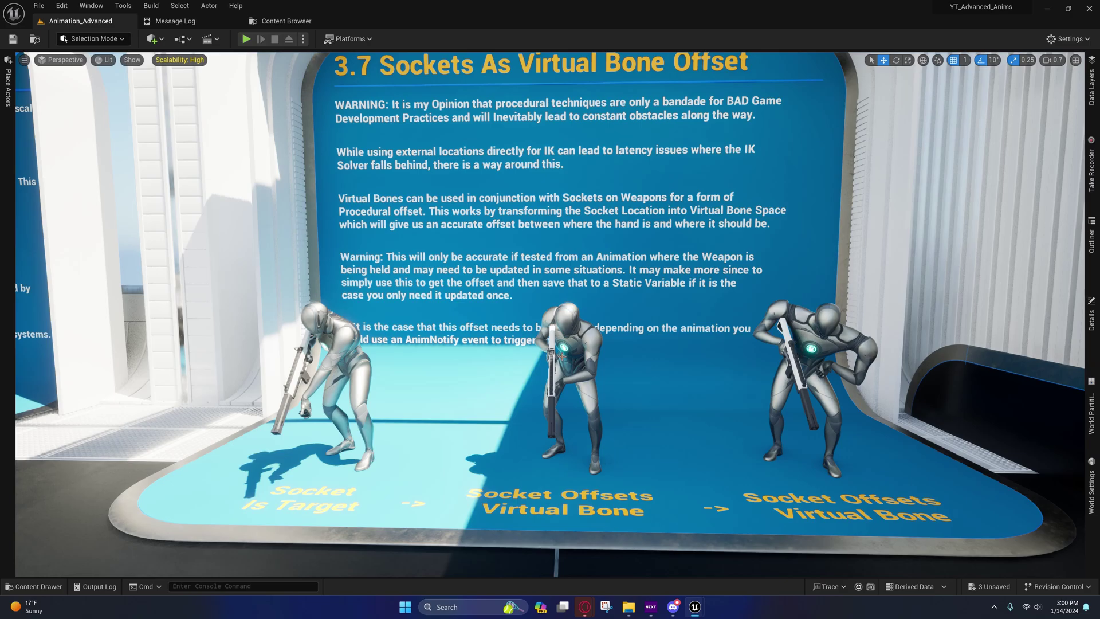
pyautogui.press('s')
pyautogui.moveTo(580, 346); pyautogui.dragTo(531, 343, button='right')
pyautogui.press('w')
pyautogui.press('s')
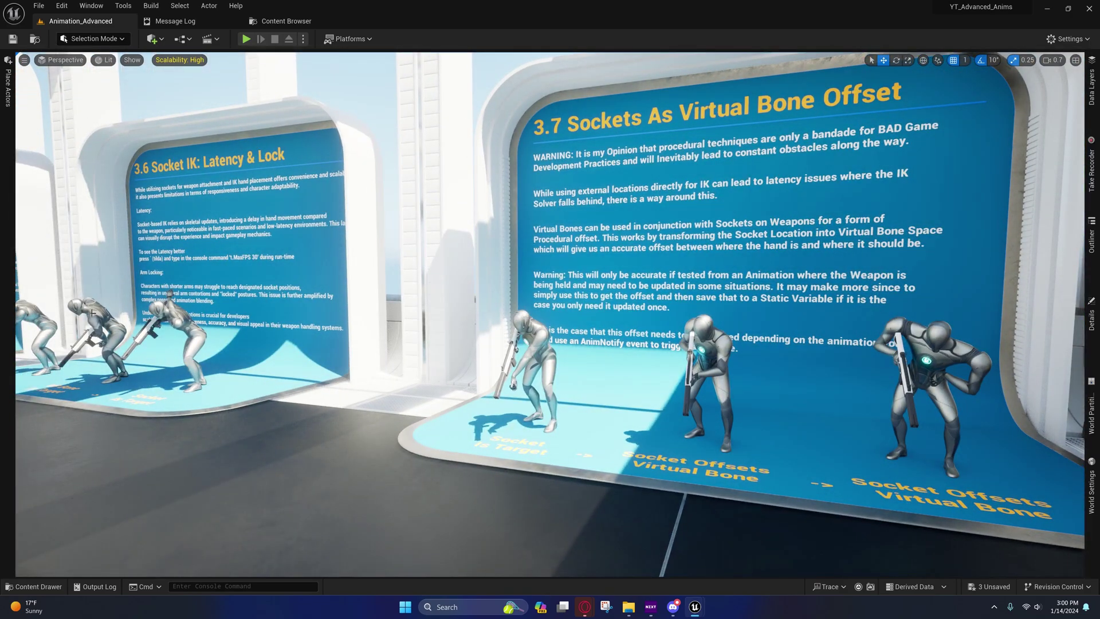
pyautogui.press('a')
pyautogui.moveTo(481, 316); pyautogui.dragTo(606, 310, button='right')
pyautogui.press('w')
pyautogui.press('s')
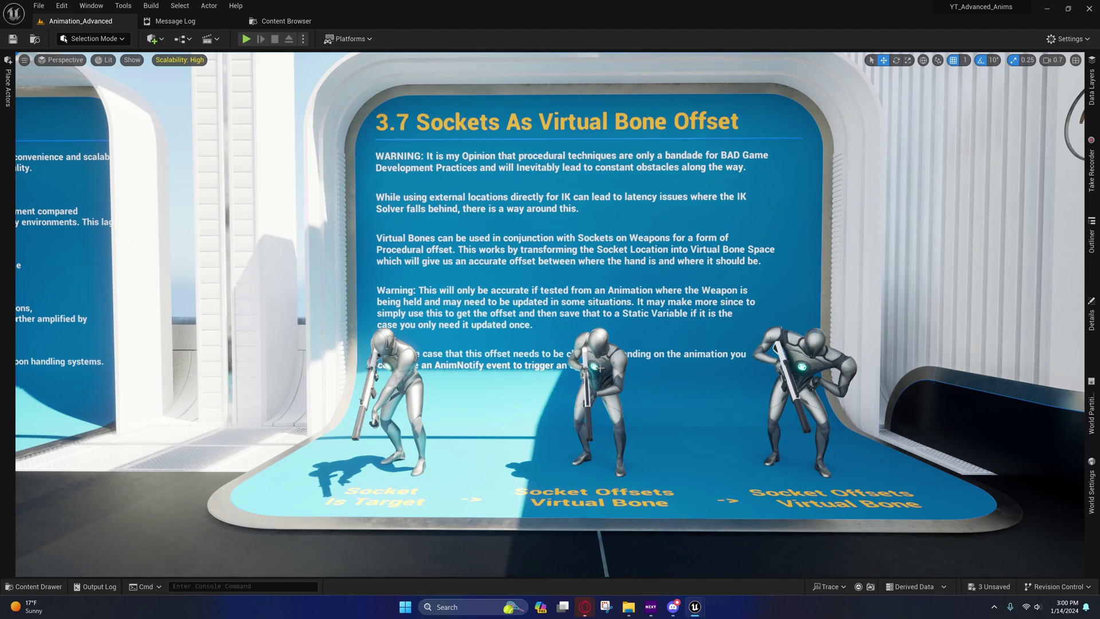
pyautogui.press('d')
pyautogui.moveTo(561, 388); pyautogui.dragTo(541, 386, button='right')
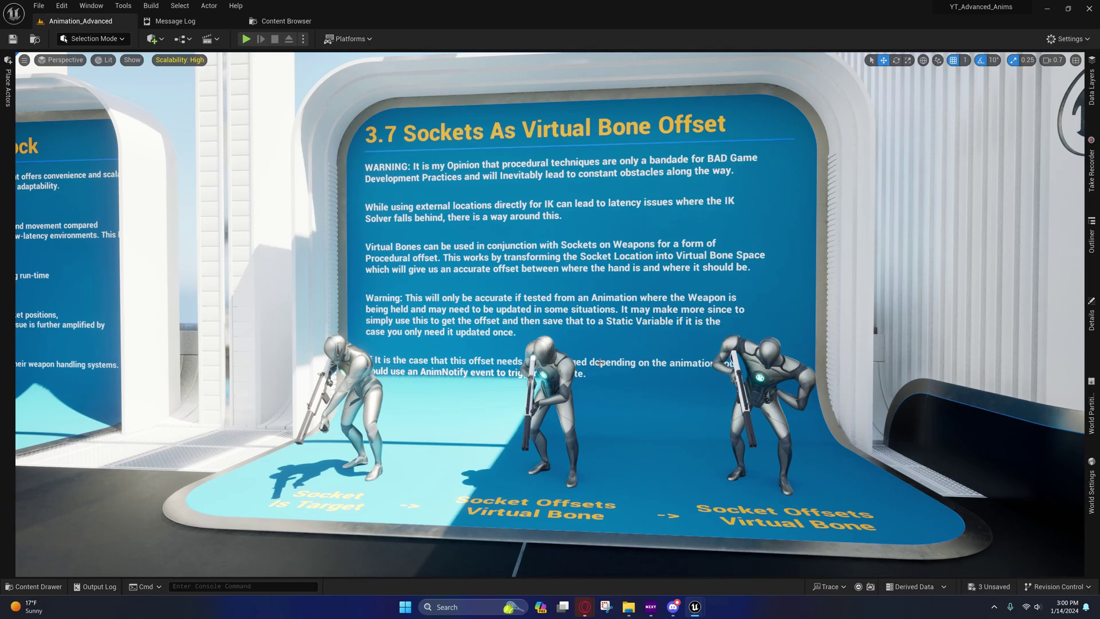
# Step: Return to the 3.8 Dynamic Additives display and bring up the 3-8_Dynamic_Additives_DynamicAdditive animation blueprint
pyautogui.moveTo(600, 363); pyautogui.dragTo(908, 367, button='right')
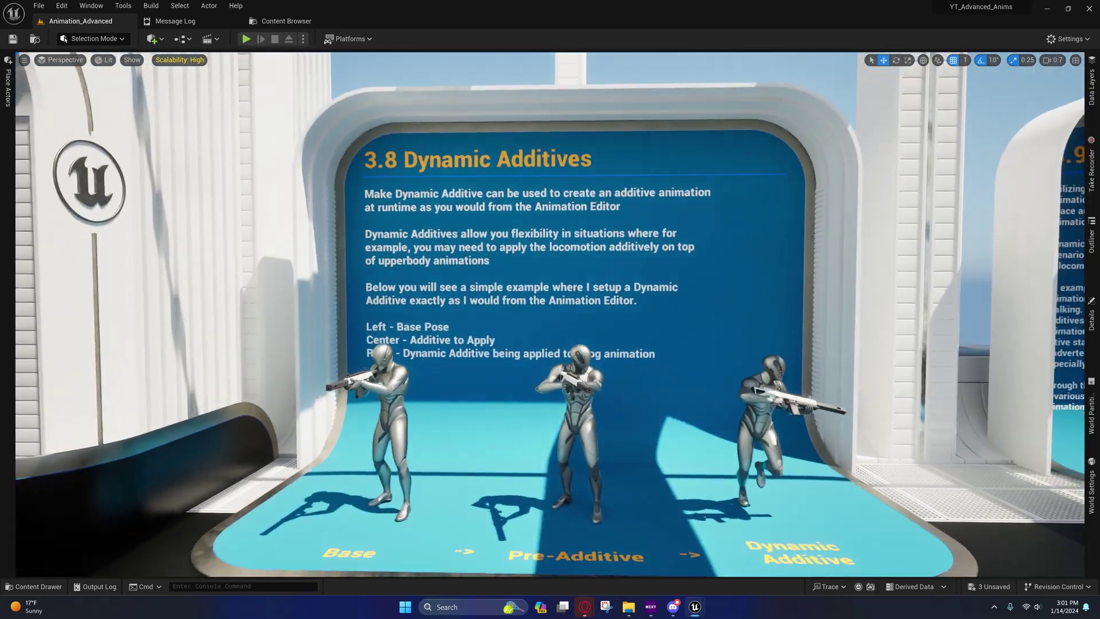
pyautogui.moveTo(593, 390); pyautogui.dragTo(593, 396)
pyautogui.moveTo(702, 603)
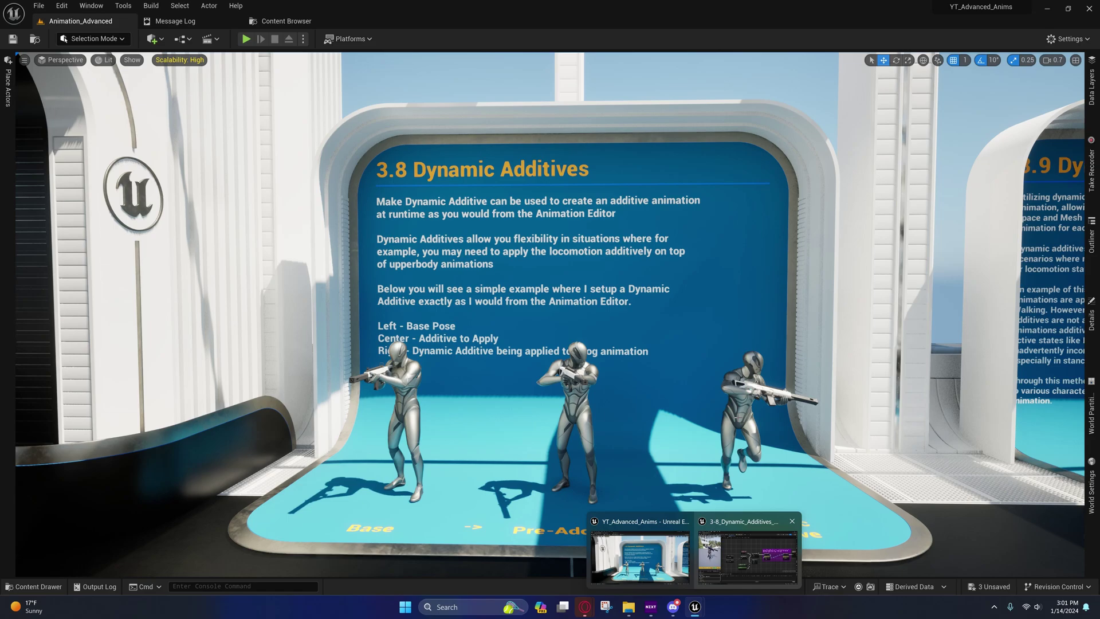
pyautogui.click(735, 567)
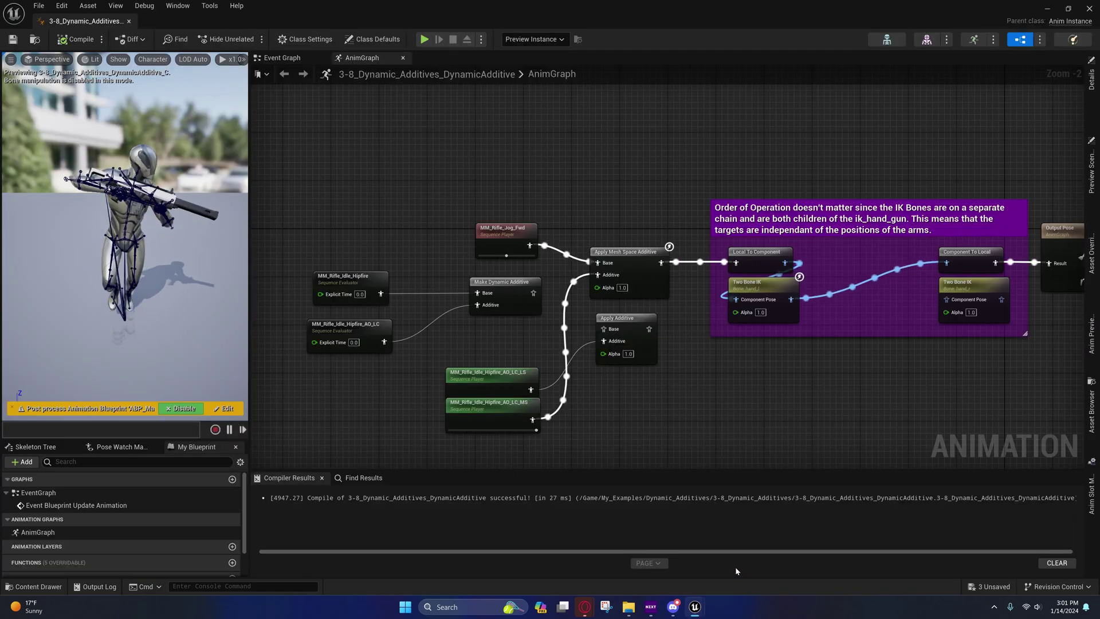
# Step: Connect the Make Dynamic Additive output to the Additive input of Apply Mesh Space Additive and compile the blueprint
pyautogui.moveTo(639, 442); pyautogui.dragTo(692, 440, button='right')
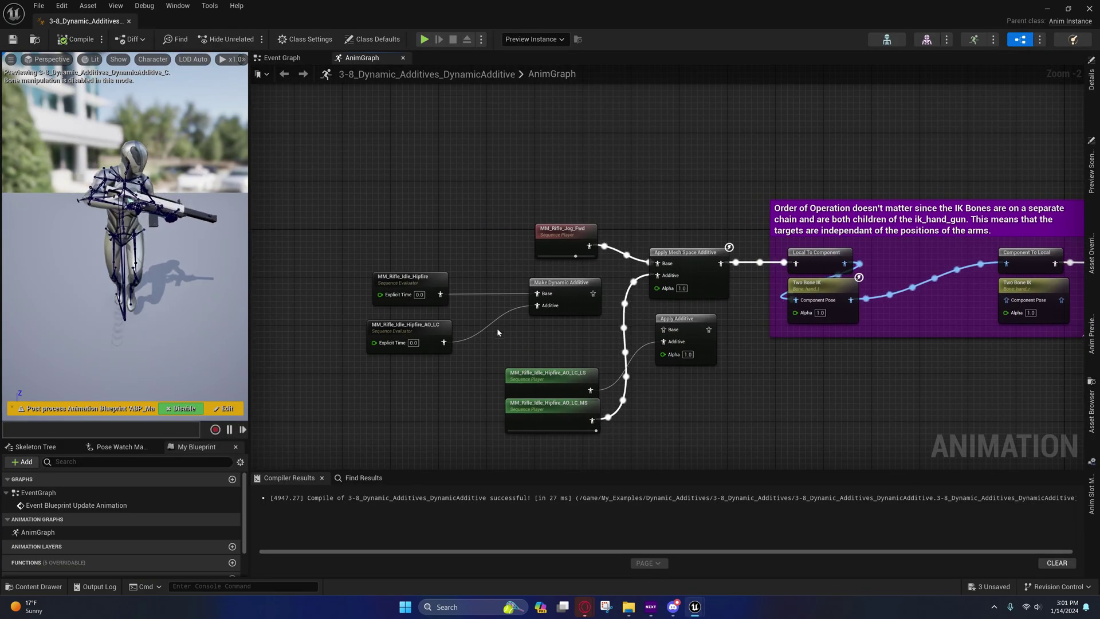
pyautogui.moveTo(665, 279); pyautogui.dragTo(665, 277)
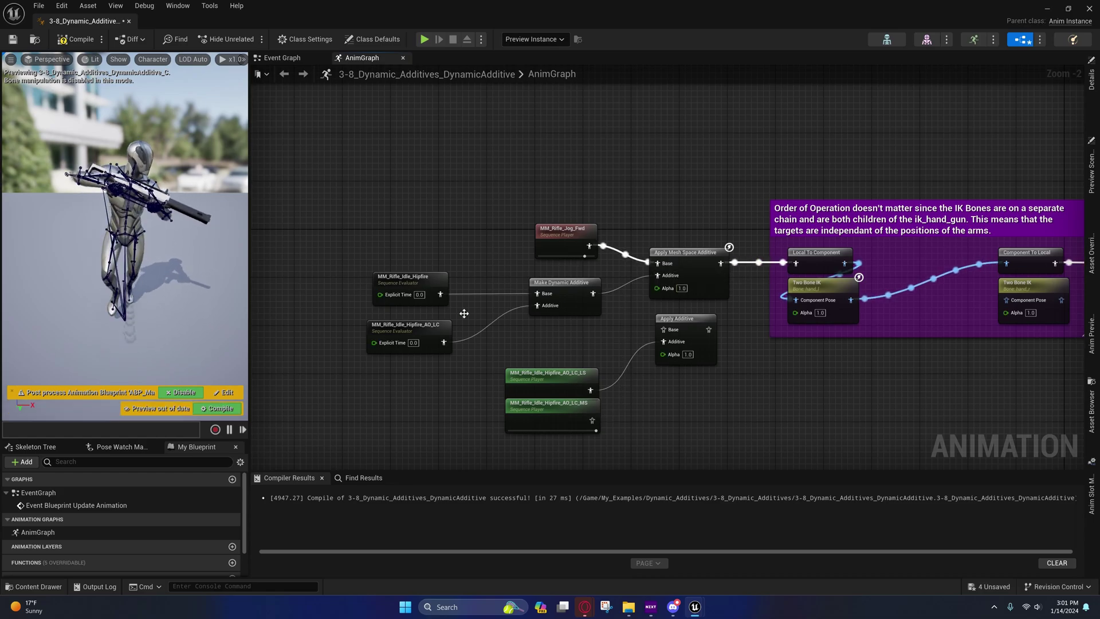
pyautogui.click(73, 40)
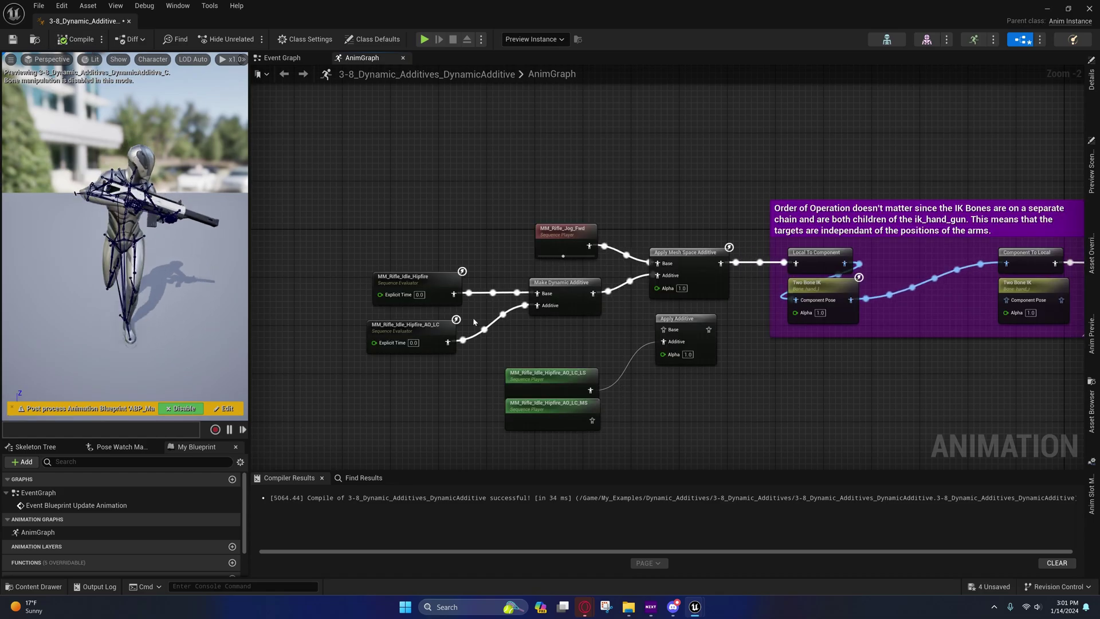
# Step: Move the Apply Additive and MM_Rifle_Idle_Hipfire_AO_LC_LS nodes down together, placing the LS player below the MS player
pyautogui.moveTo(475, 344); pyautogui.dragTo(427, 278, button='right')
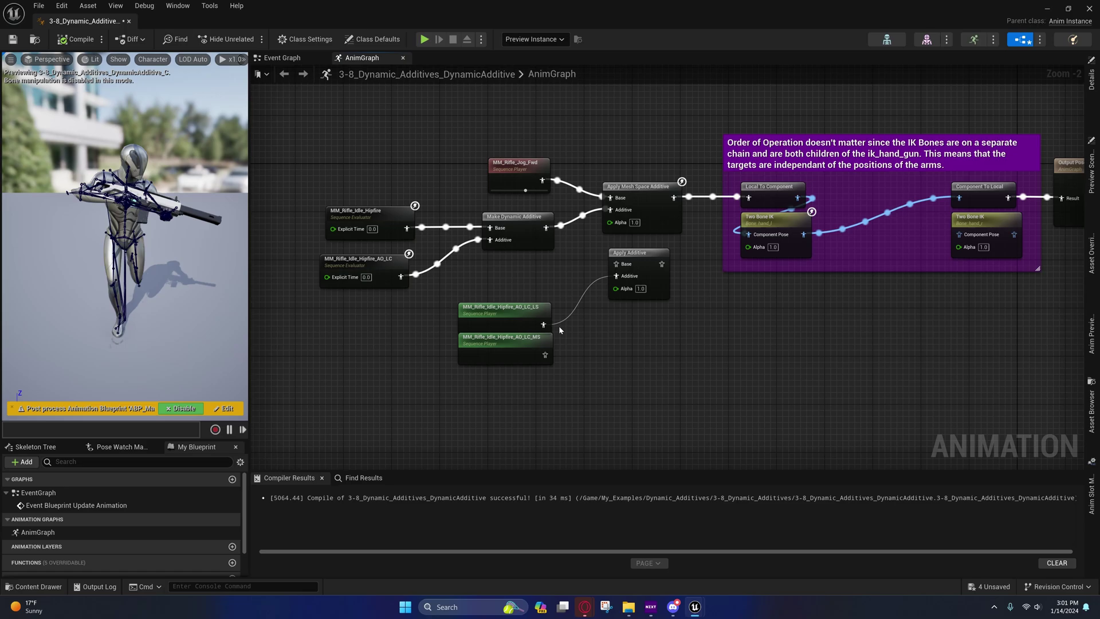
pyautogui.moveTo(512, 246); pyautogui.dragTo(560, 268, button='right')
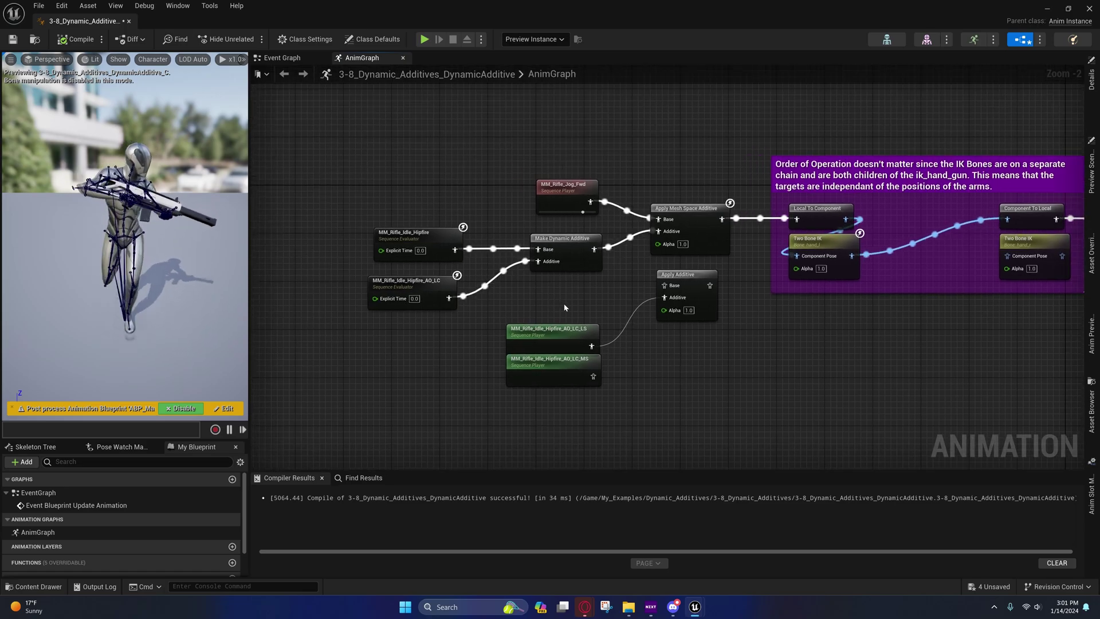
pyautogui.moveTo(551, 314); pyautogui.dragTo(677, 338)
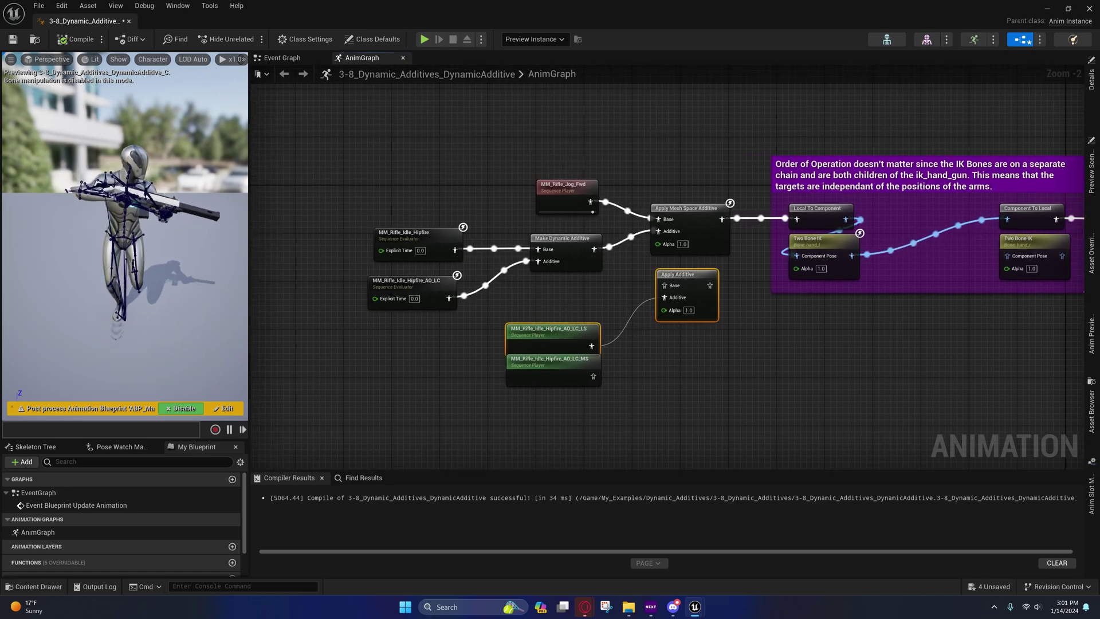
pyautogui.moveTo(579, 333); pyautogui.dragTo(537, 339, button='right')
pyautogui.moveTo(537, 339); pyautogui.dragTo(542, 441)
pyautogui.click(573, 378)
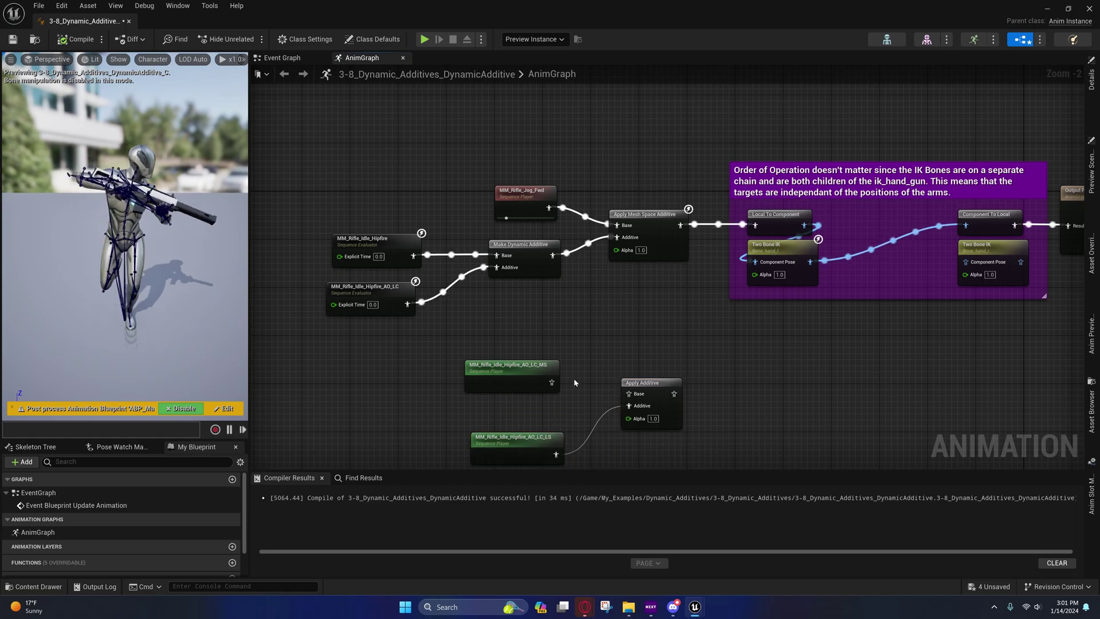
pyautogui.moveTo(573, 379); pyautogui.dragTo(555, 351, button='right')
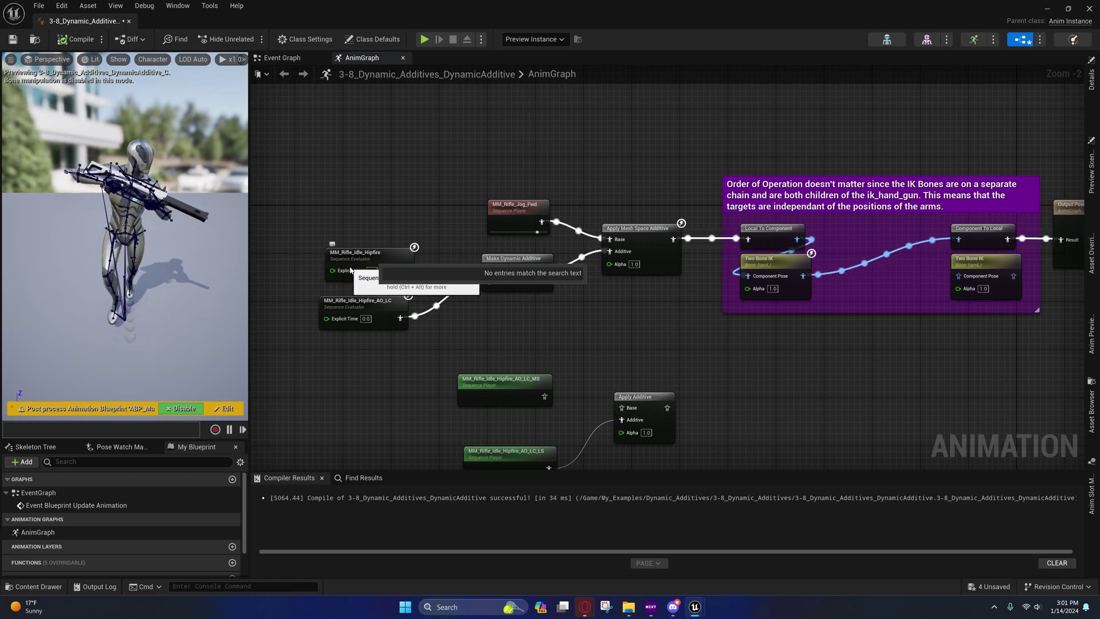
# Step: Review the Additive Settings of the MM_Rifle_Idle_Hipfire_AO_LC_MS animation, keeping Mesh Space as the additive type, and return to the AnimGraph
pyautogui.doubleClick(484, 381)
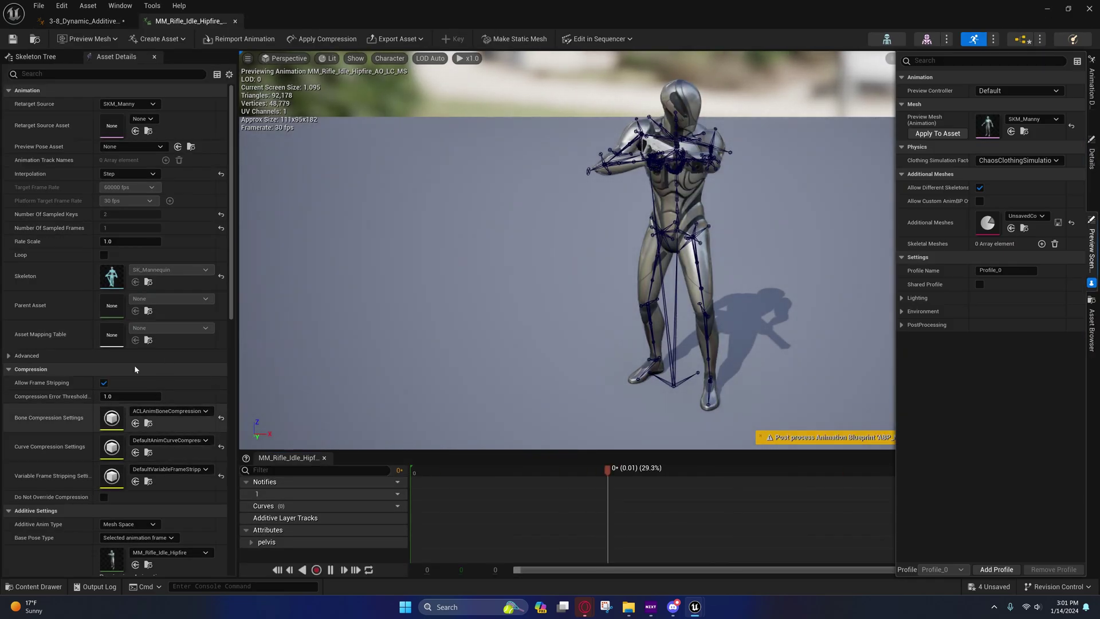
pyautogui.scroll(-3, 92, 482)
pyautogui.scroll(-2, 77, 456)
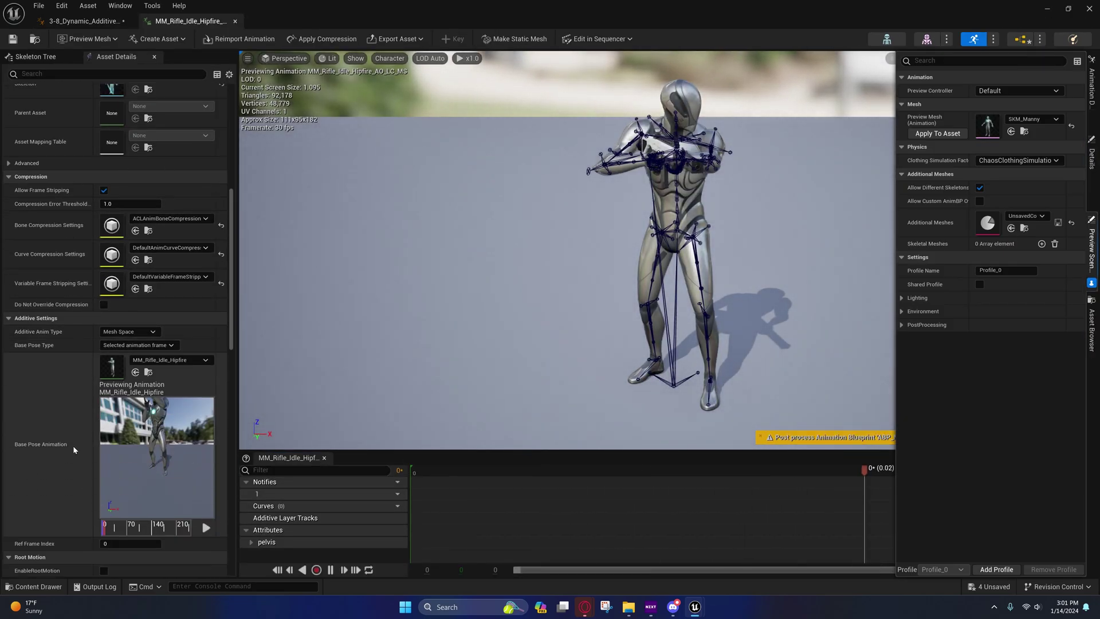
pyautogui.scroll(-1, 82, 380)
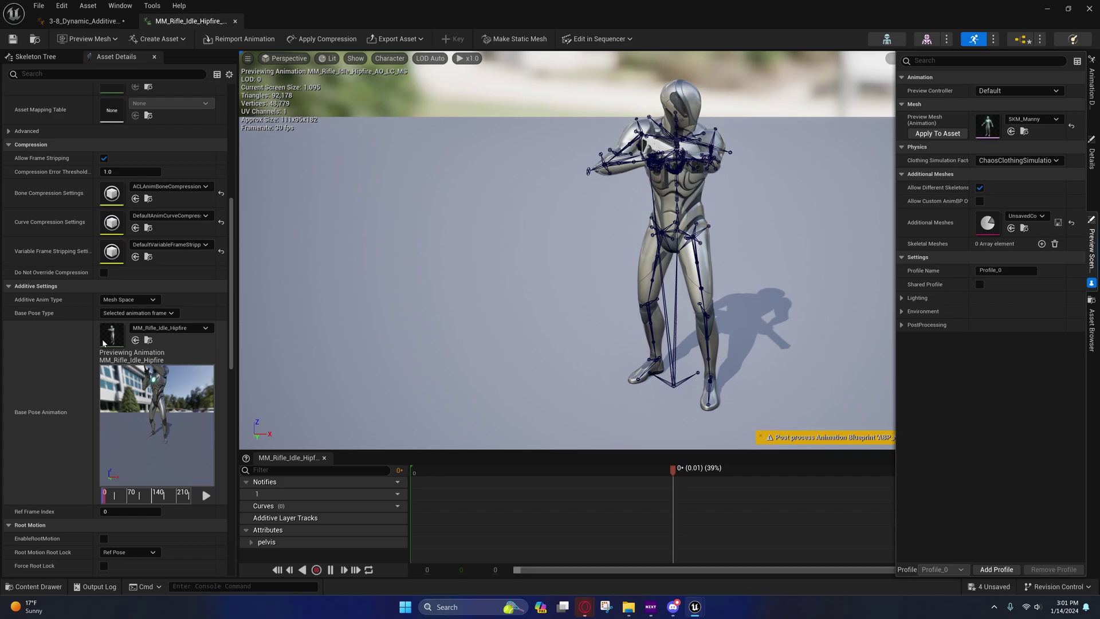
pyautogui.click(114, 305)
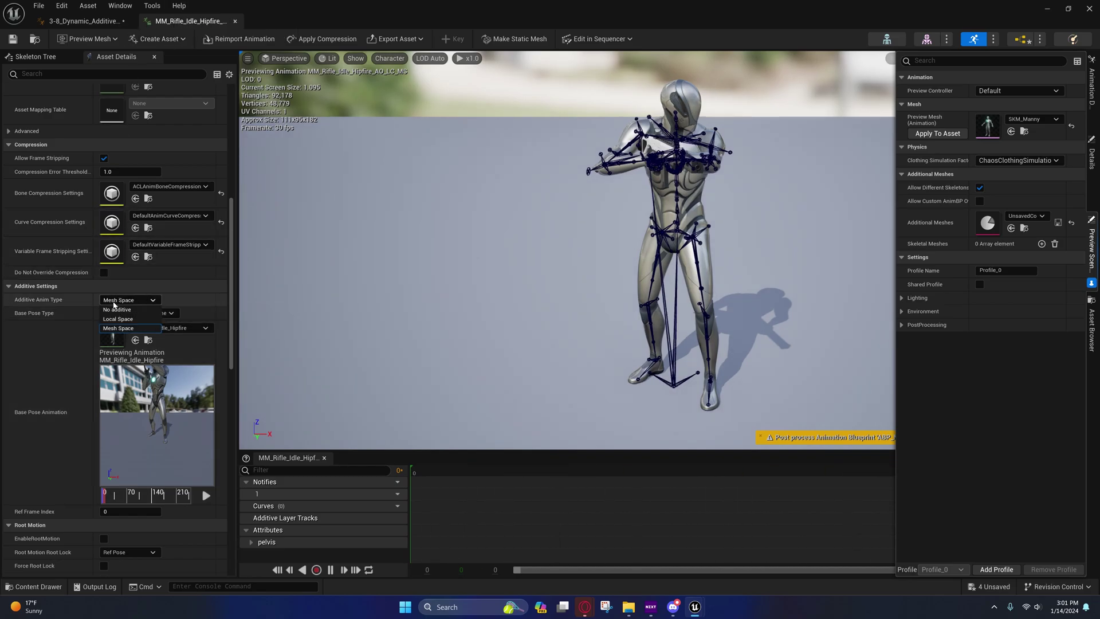
pyautogui.click(126, 327)
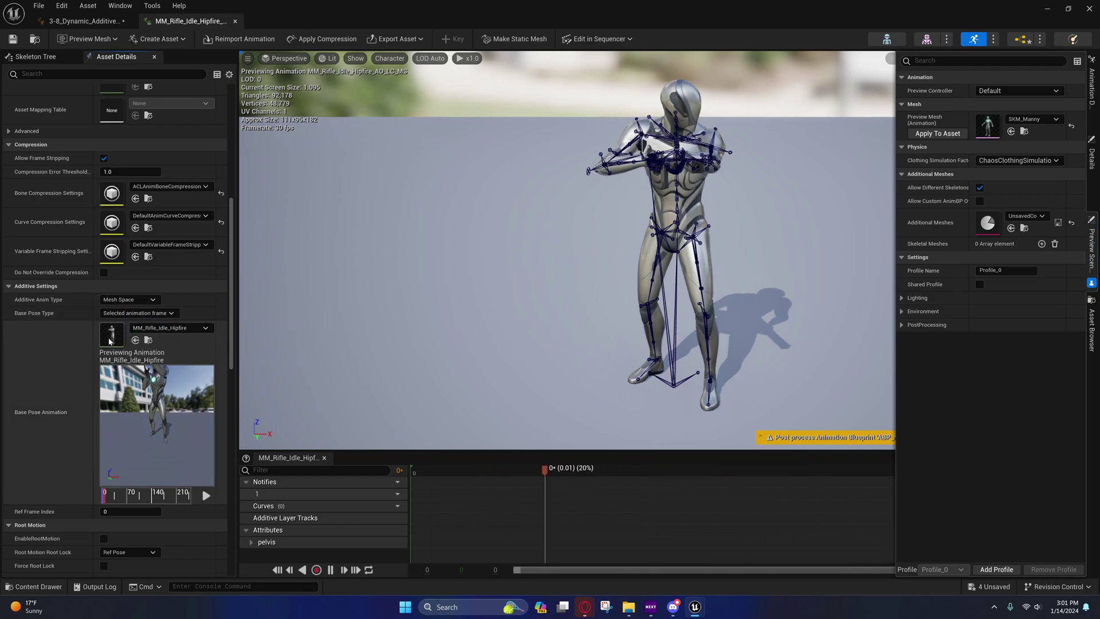
pyautogui.click(85, 21)
# Step: Examine how MM_Rifle_Idle_Hipfire and MM_Rifle_Idle_Hipfire_AO_LC feed the Base and Additive inputs of Make Dynamic Additive
pyautogui.moveTo(467, 335); pyautogui.dragTo(456, 319, button='right')
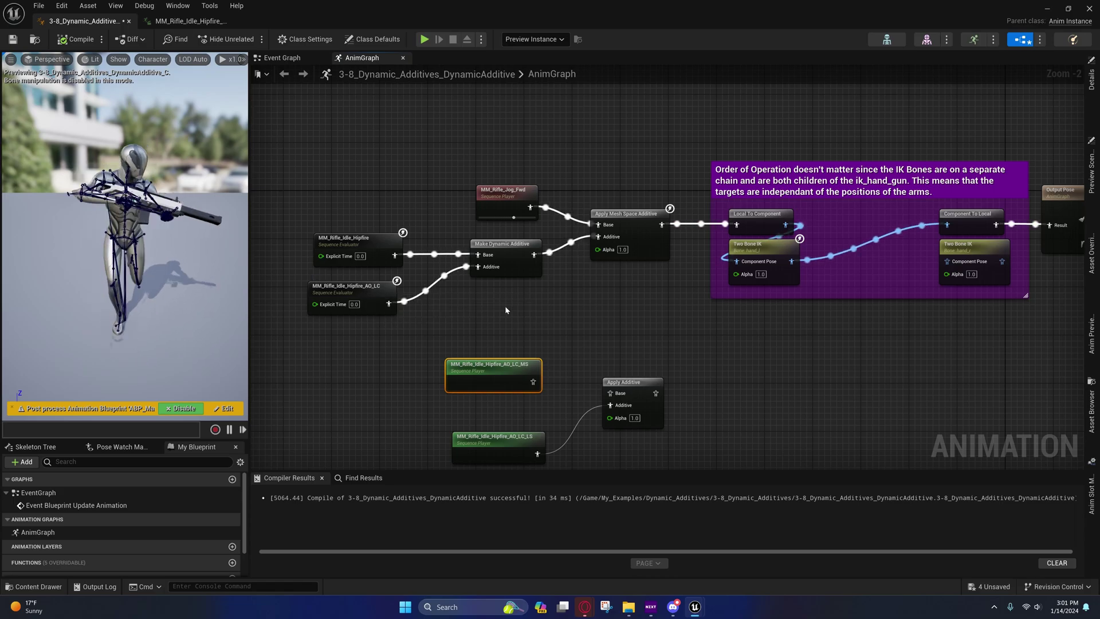
pyautogui.moveTo(506, 311)
pyautogui.mouseDown(button='right')
pyautogui.moveTo(483, 288)
pyautogui.moveTo(458, 314)
pyautogui.moveTo(563, 325)
pyautogui.moveTo(530, 332)
pyautogui.moveTo(506, 302)
pyautogui.moveTo(503, 313)
pyautogui.mouseUp(button='right')
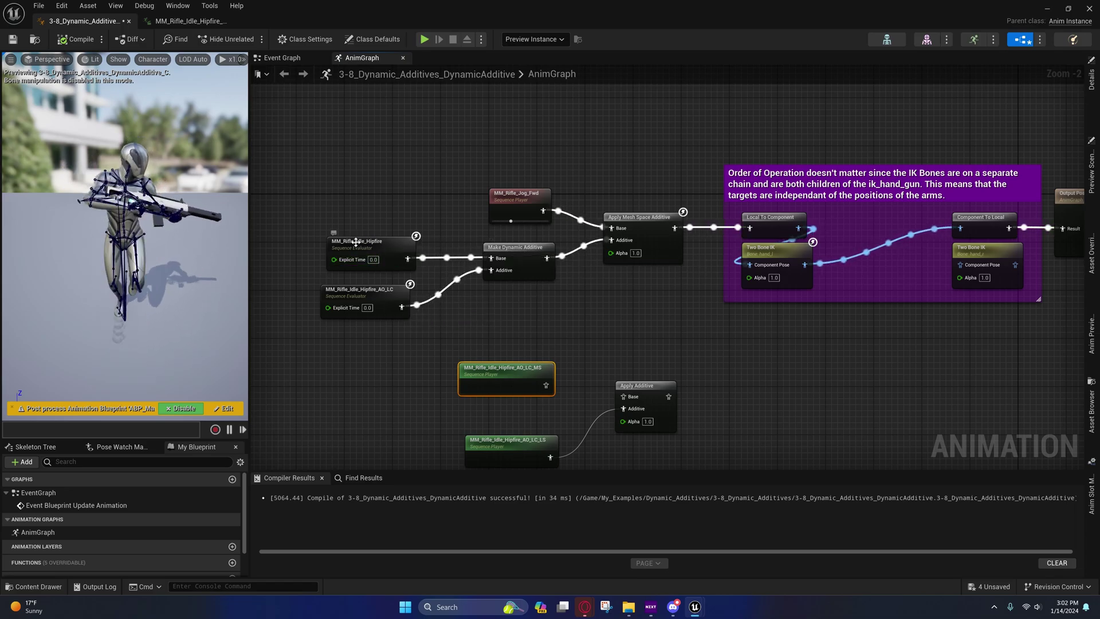
pyautogui.rightClick(381, 255)
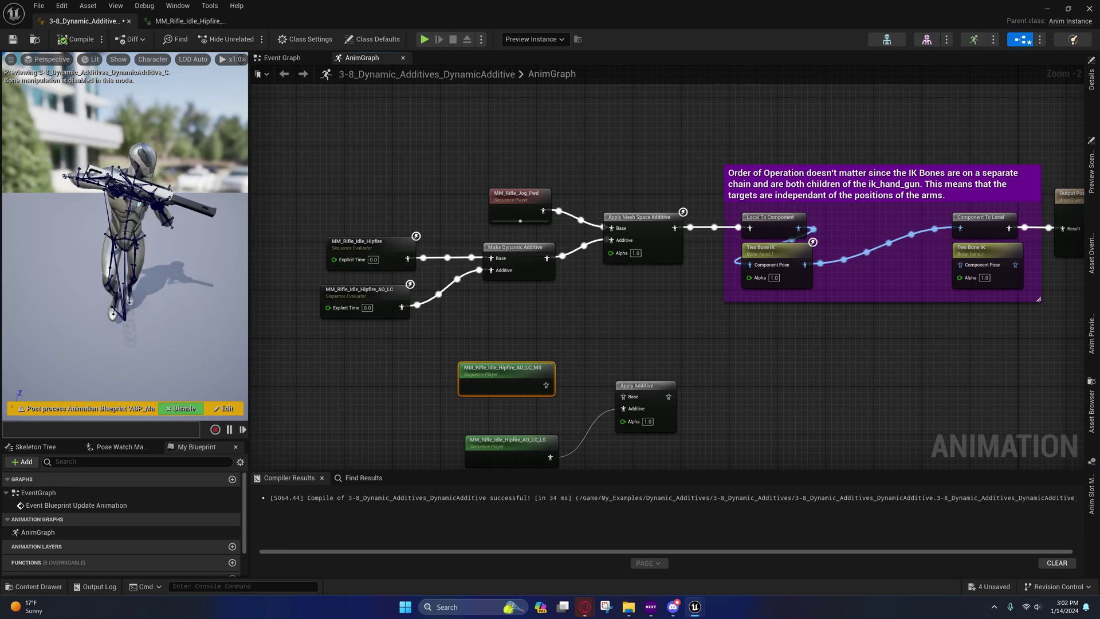
pyautogui.moveTo(495, 311); pyautogui.dragTo(499, 296, button='right')
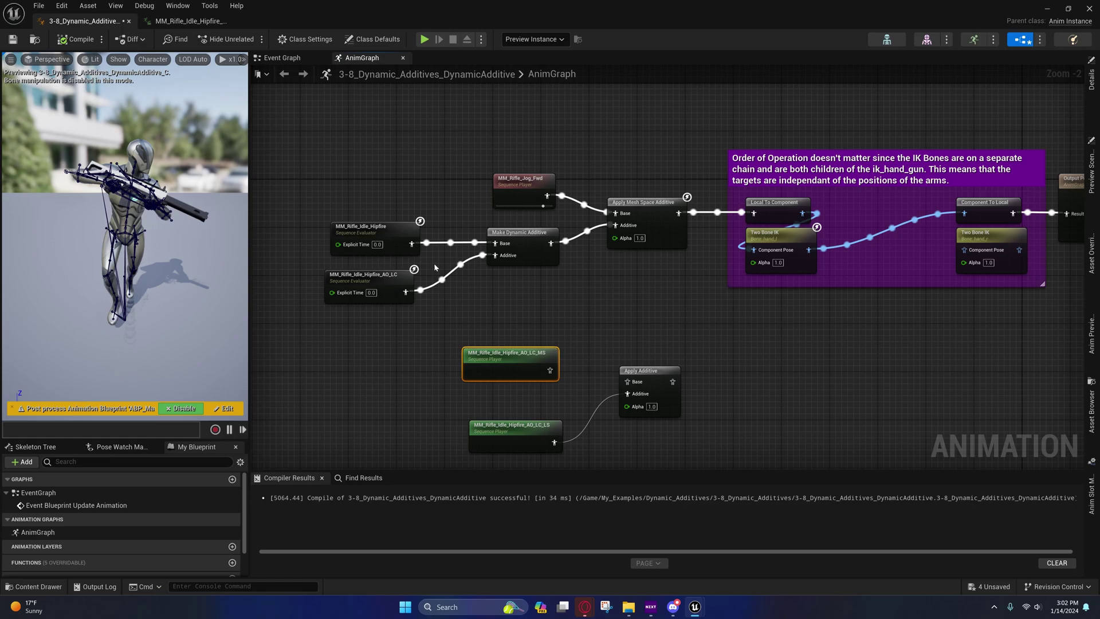
pyautogui.moveTo(435, 263); pyautogui.dragTo(411, 255, button='right')
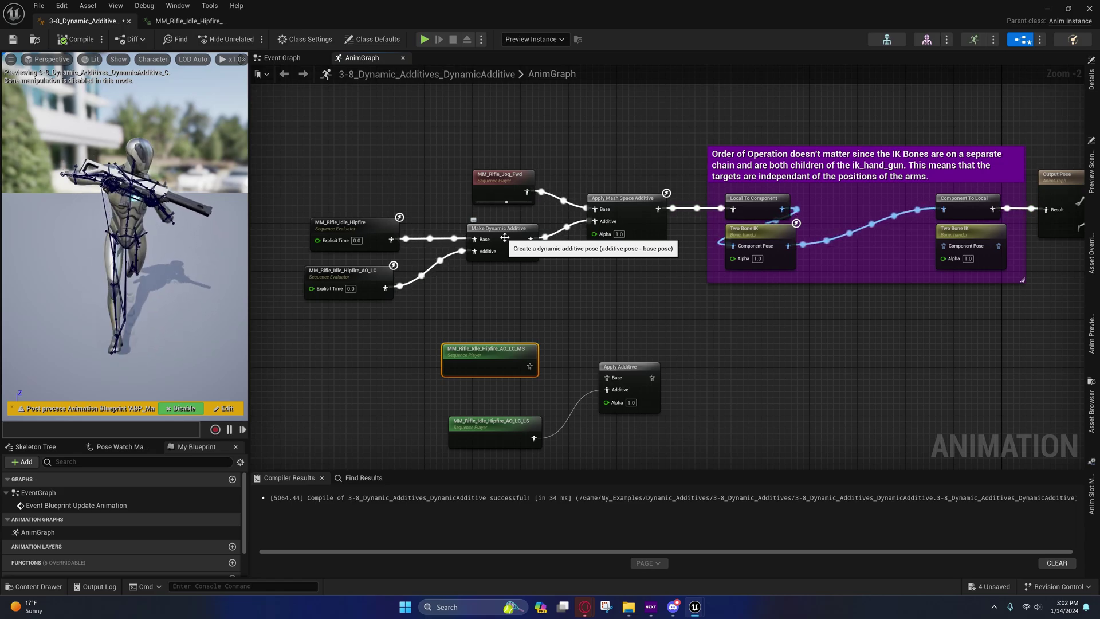
pyautogui.moveTo(505, 237); pyautogui.dragTo(507, 325, button='right')
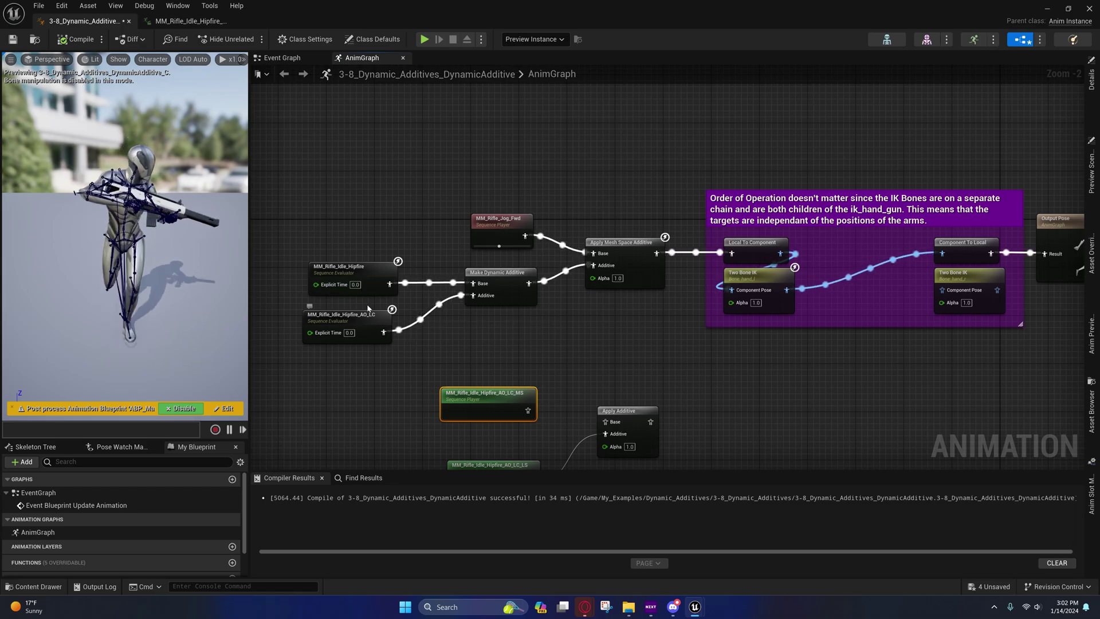
pyautogui.moveTo(441, 338); pyautogui.dragTo(423, 317, button='right')
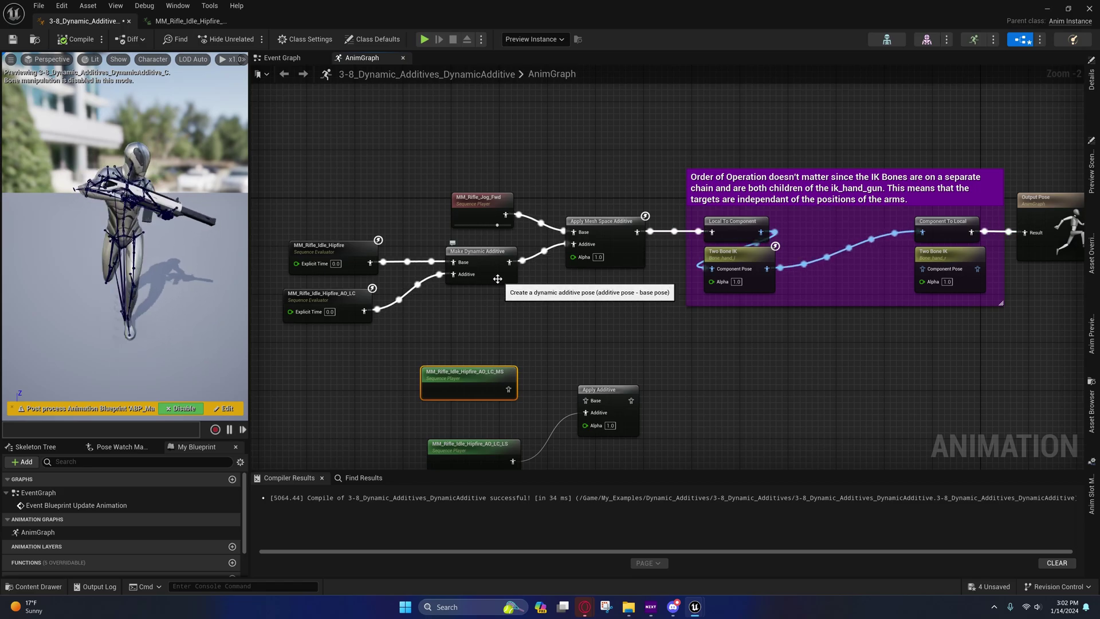
pyautogui.moveTo(496, 319); pyautogui.dragTo(479, 295, button='right')
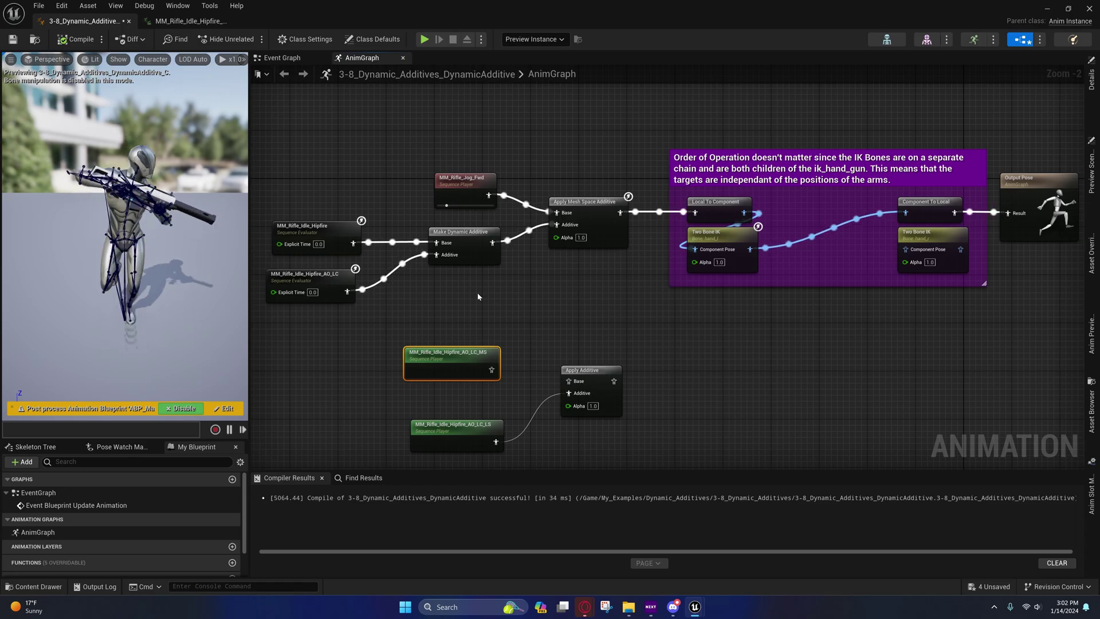
# Step: Move the Apply Additive node slightly up, nearly level with the MM_Rifle_Idle_Hipfire_AO_LC_MS node
pyautogui.moveTo(478, 291); pyautogui.dragTo(507, 307, button='right')
pyautogui.moveTo(565, 338); pyautogui.dragTo(571, 327)
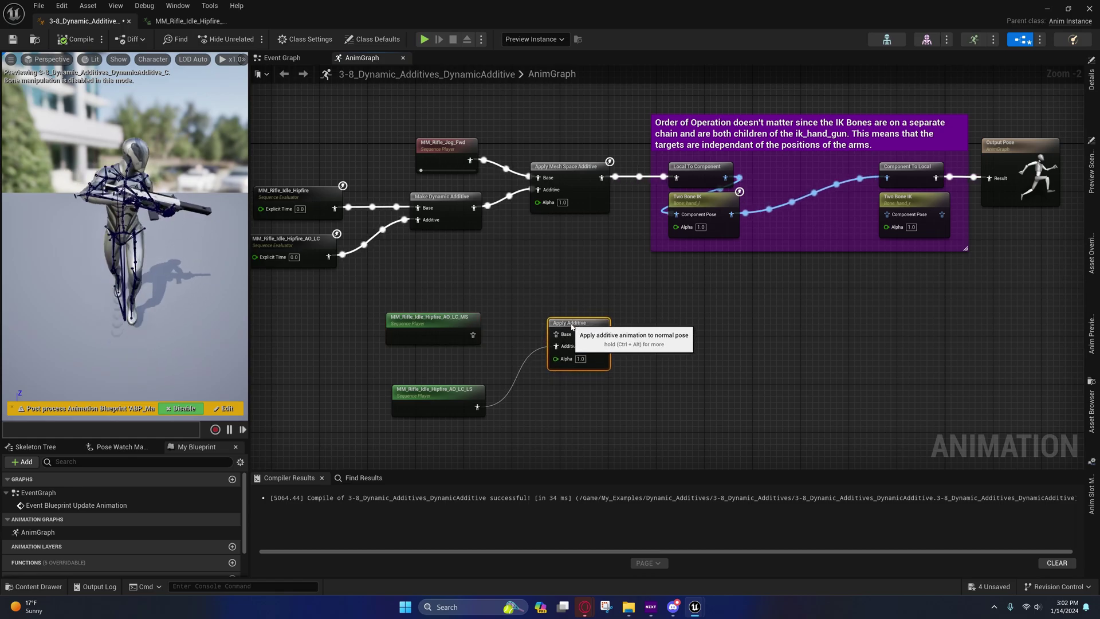
pyautogui.moveTo(485, 320); pyautogui.dragTo(568, 356, button='right')
pyautogui.moveTo(514, 278)
pyautogui.mouseDown(button='right')
pyautogui.moveTo(473, 229)
pyautogui.moveTo(484, 241)
pyautogui.moveTo(471, 262)
pyautogui.moveTo(511, 293)
pyautogui.mouseUp(button='right')
pyautogui.moveTo(497, 331)
pyautogui.mouseDown(button='right')
pyautogui.moveTo(478, 279)
pyautogui.moveTo(480, 339)
pyautogui.mouseUp(button='right')
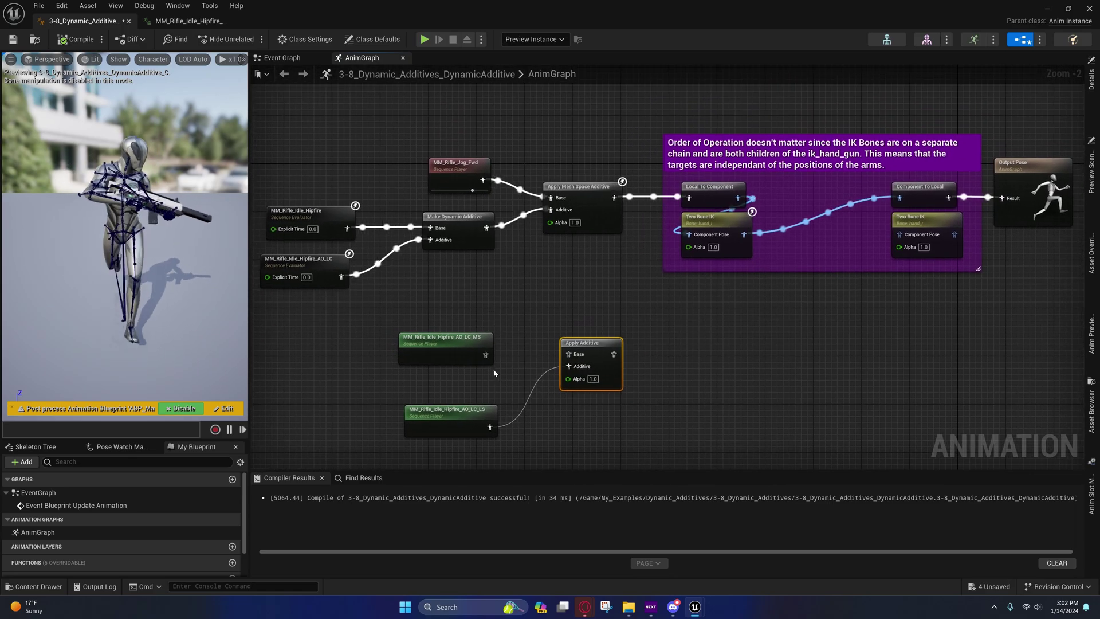
# Step: Connect the MM_Rifle_Idle_Hipfire_AO_LC_MS output to the Additive input of Apply Mesh Space Additive and compile the blueprint
pyautogui.moveTo(557, 216); pyautogui.dragTo(555, 212)
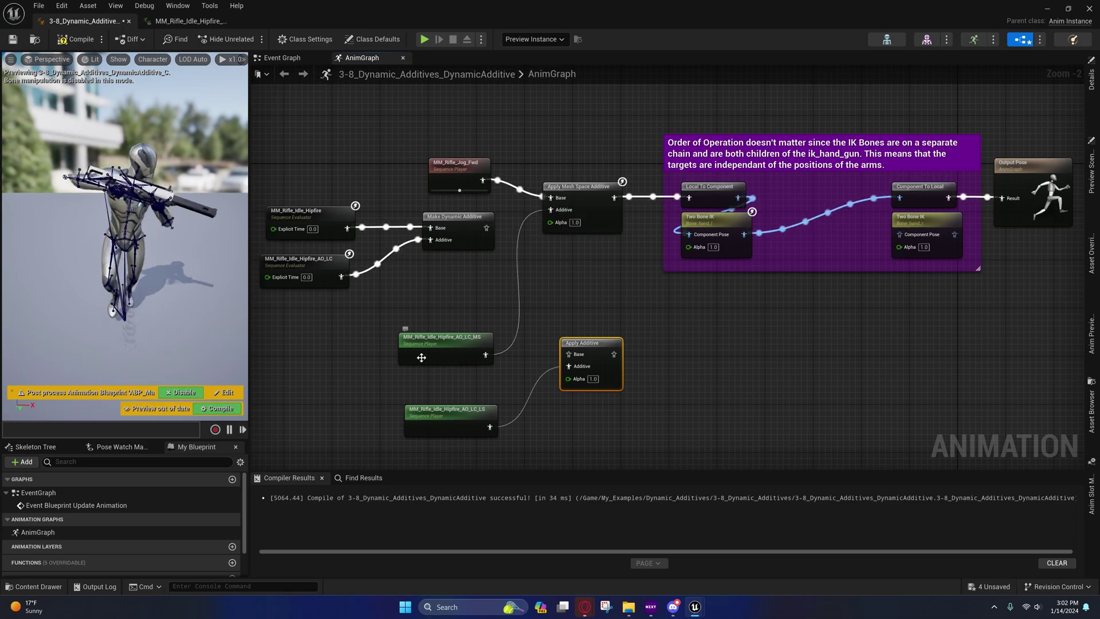
pyautogui.moveTo(439, 318); pyautogui.dragTo(432, 296, button='right')
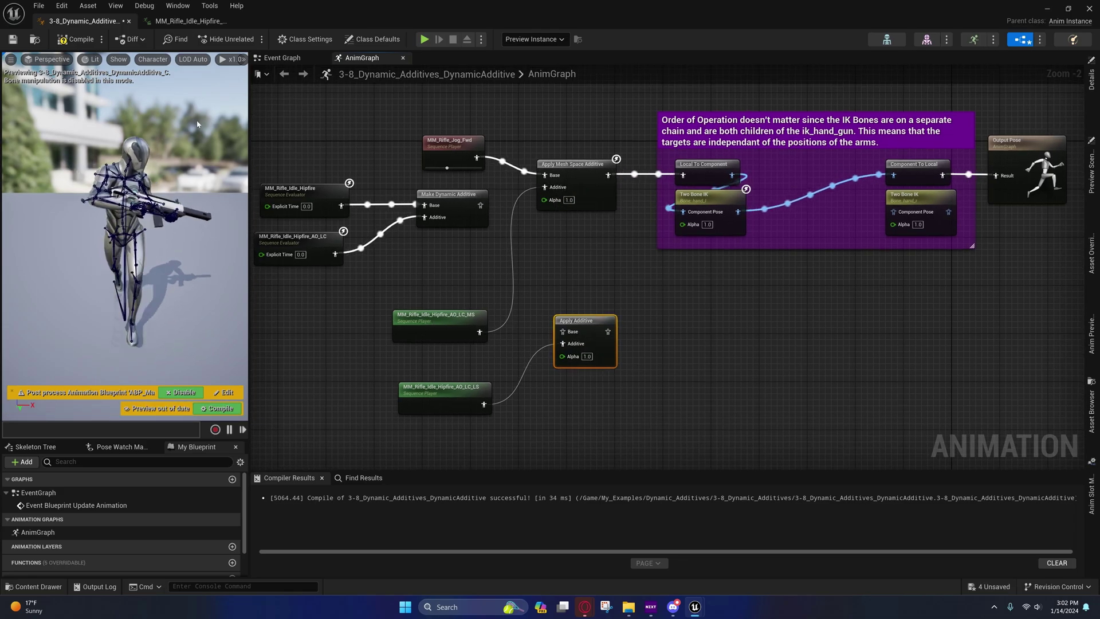
pyautogui.click(64, 41)
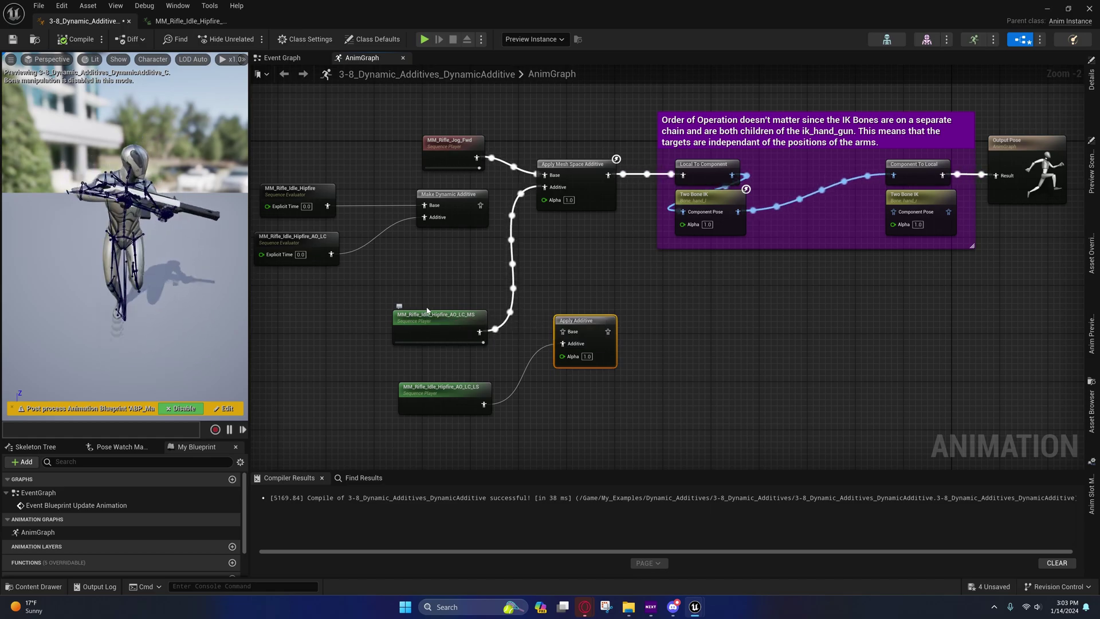
pyautogui.moveTo(432, 267); pyautogui.dragTo(394, 281, button='right')
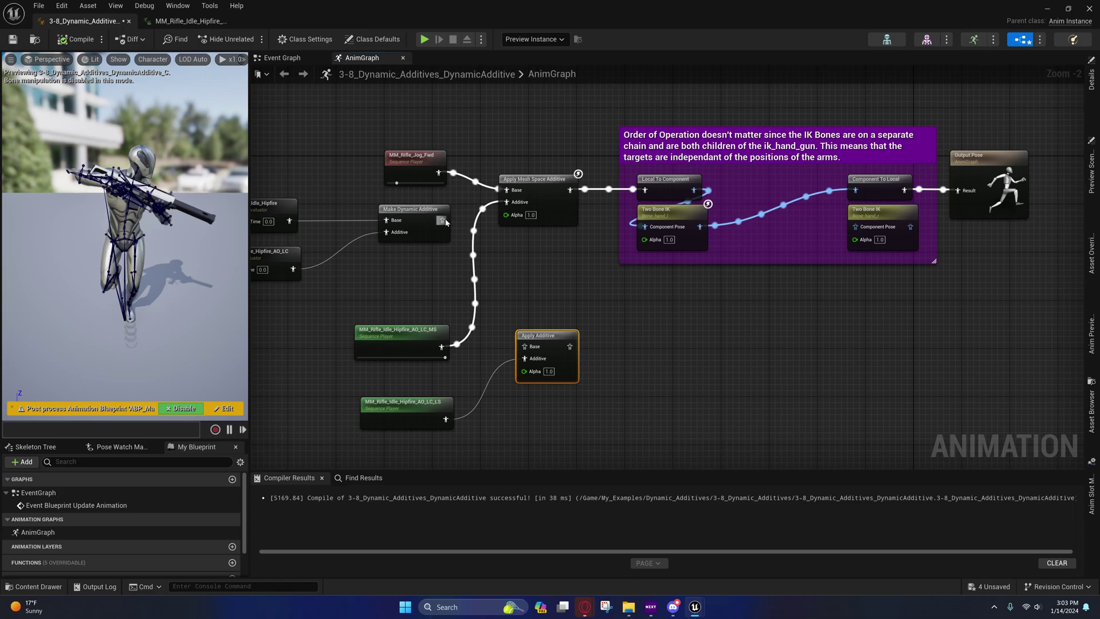
# Step: Route MM_Rifle_Jog_Fwd through the Base of Apply Additive into Local To Component, connect Make Dynamic Additive to Apply Mesh Space Additive, and compile
pyautogui.moveTo(445, 219); pyautogui.dragTo(509, 207)
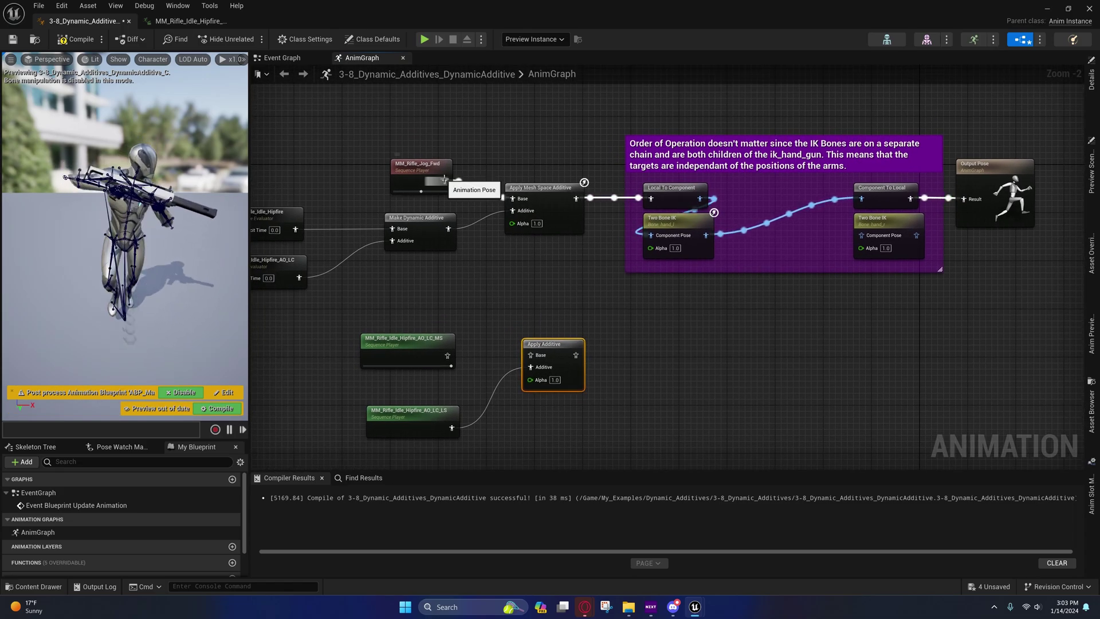
pyautogui.moveTo(445, 181); pyautogui.dragTo(547, 355)
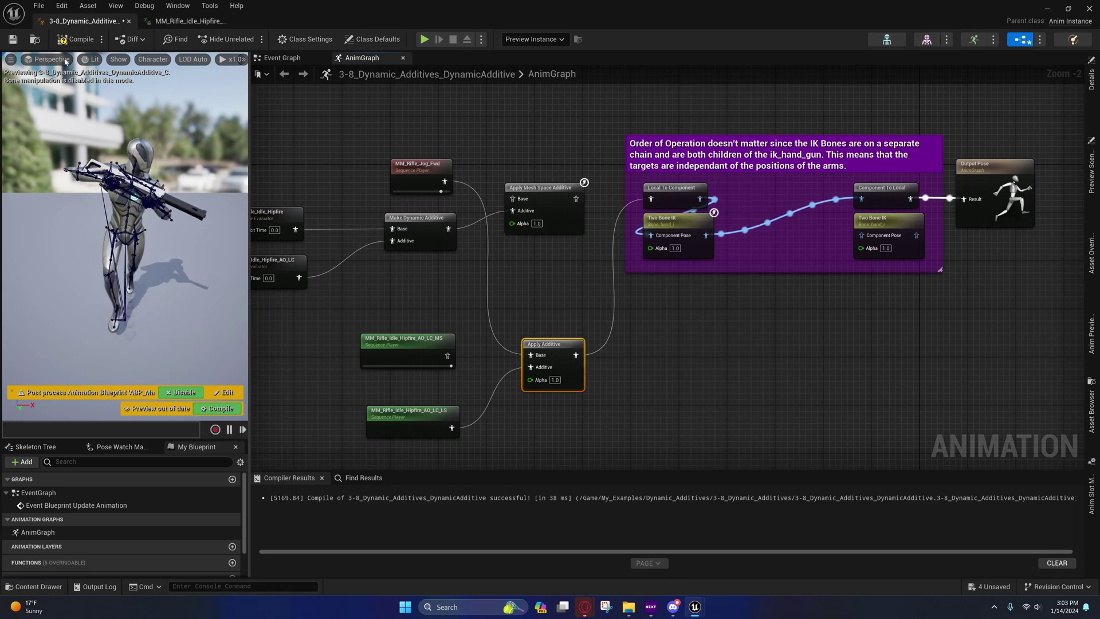
pyautogui.click(76, 39)
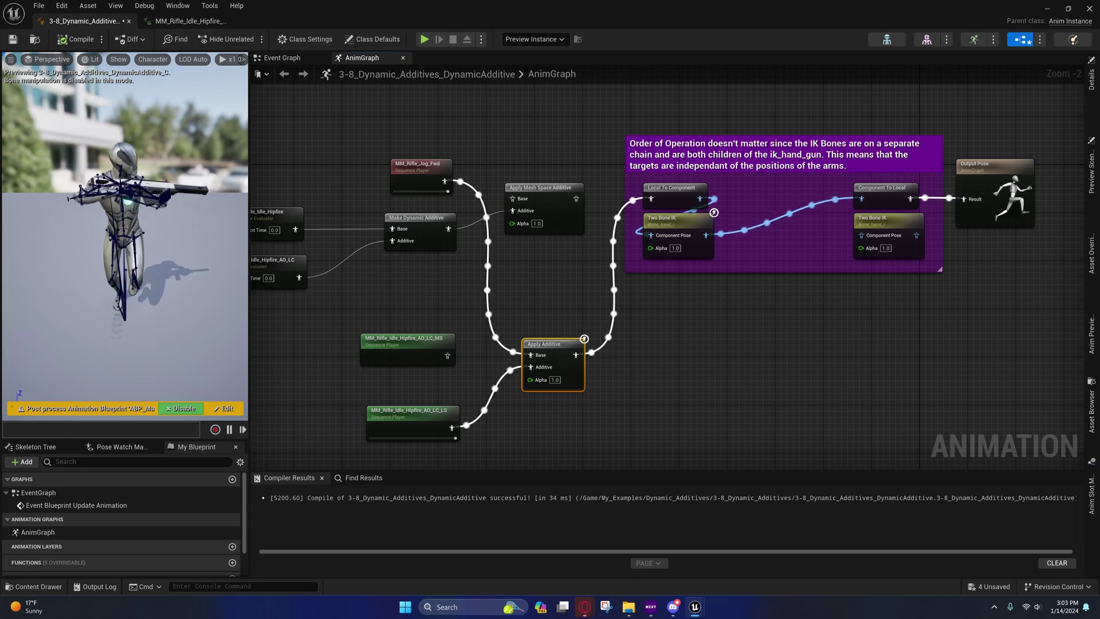
# Step: Feed MM_Rifle_Jog_Fwd and MM_Rifle_Idle_Hipfire_AO_LC_MS through Apply Mesh Space Additive into Local To Component, and compile and save the blueprint
pyautogui.moveTo(448, 356); pyautogui.dragTo(405, 334, button='right')
pyautogui.moveTo(404, 334); pyautogui.dragTo(470, 189)
pyautogui.moveTo(402, 161); pyautogui.dragTo(609, 177)
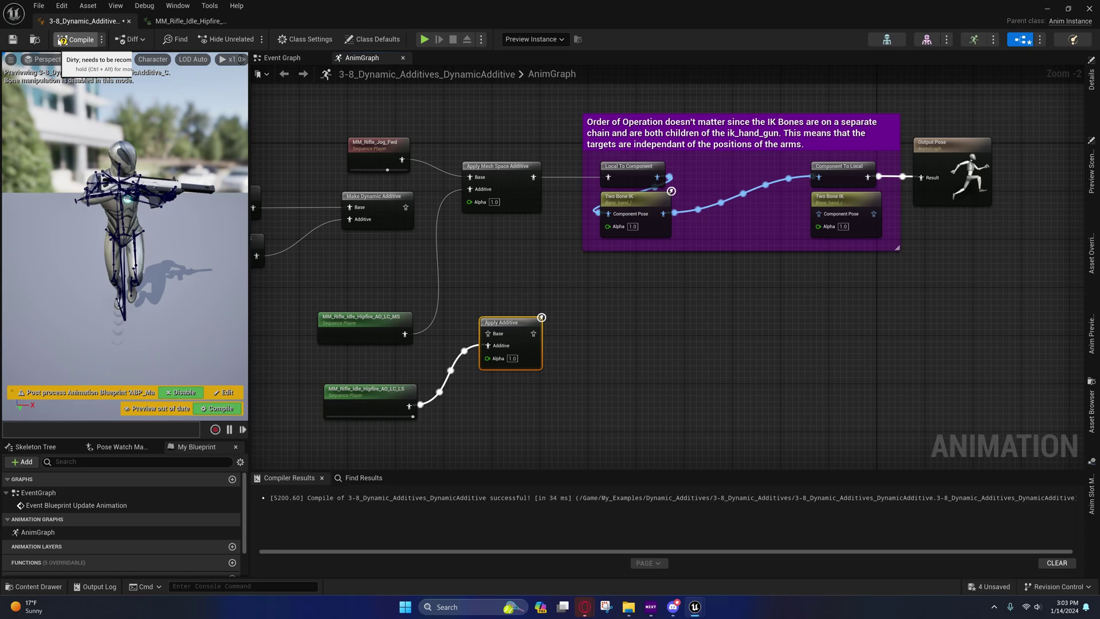
pyautogui.click(73, 39)
pyautogui.click(12, 39)
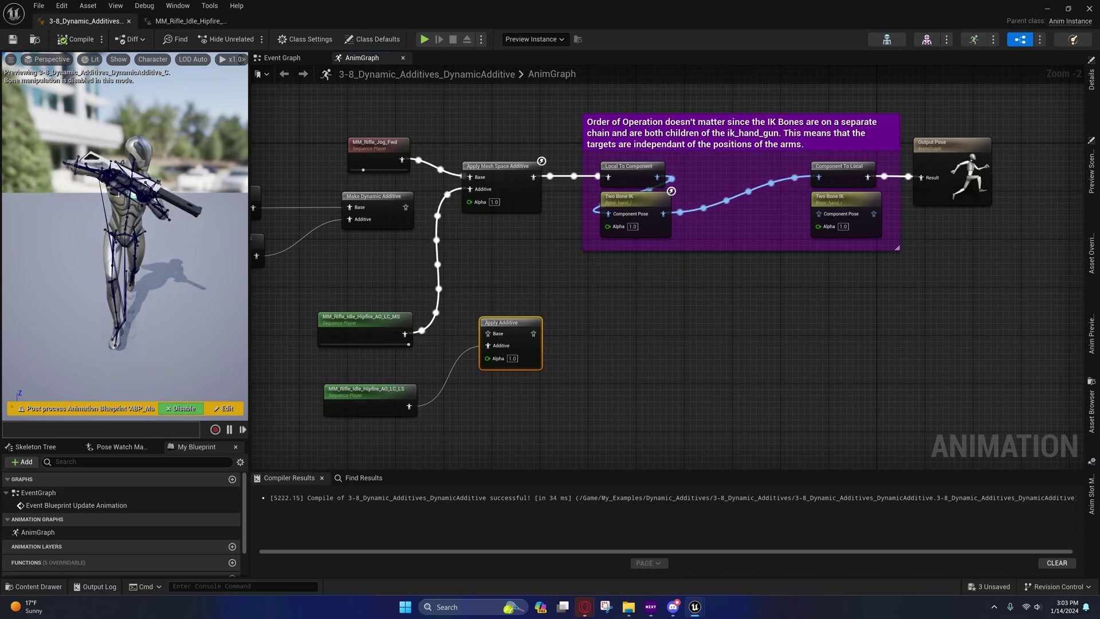
# Step: Delete the Apply Additive node and the MM_Rifle_Idle_Hipfire_AO_LC_LS and MM_Rifle_Idle_Hipfire_AO_LC_MS sequence players
pyautogui.moveTo(378, 271); pyautogui.dragTo(447, 262, button='right')
pyautogui.moveTo(494, 330); pyautogui.dragTo(490, 280, button='right')
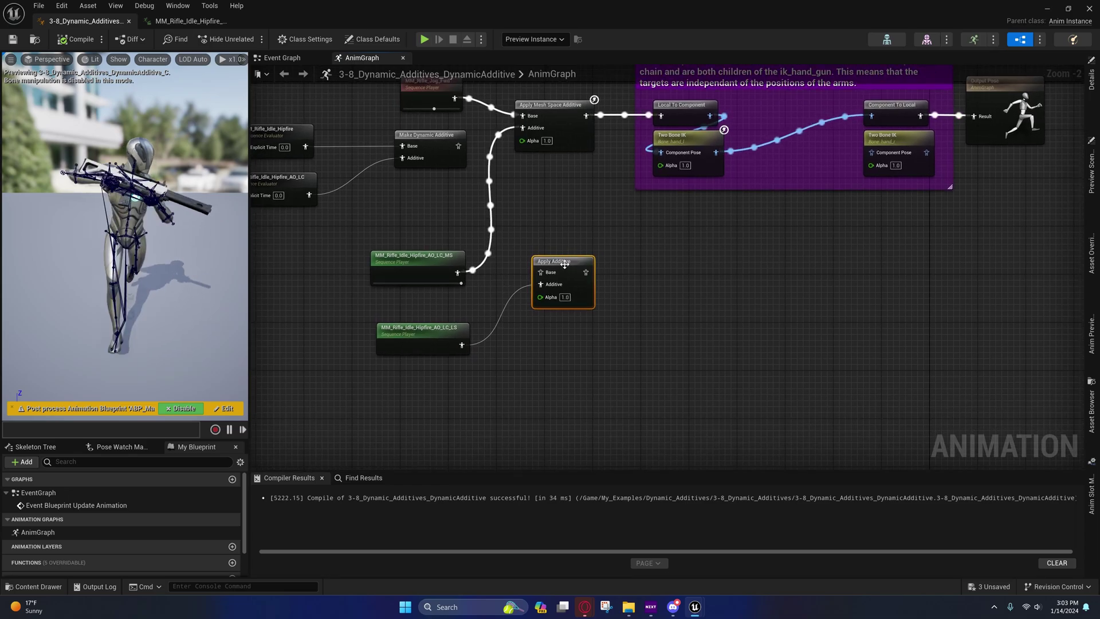
pyautogui.moveTo(548, 248); pyautogui.dragTo(567, 309, button='right')
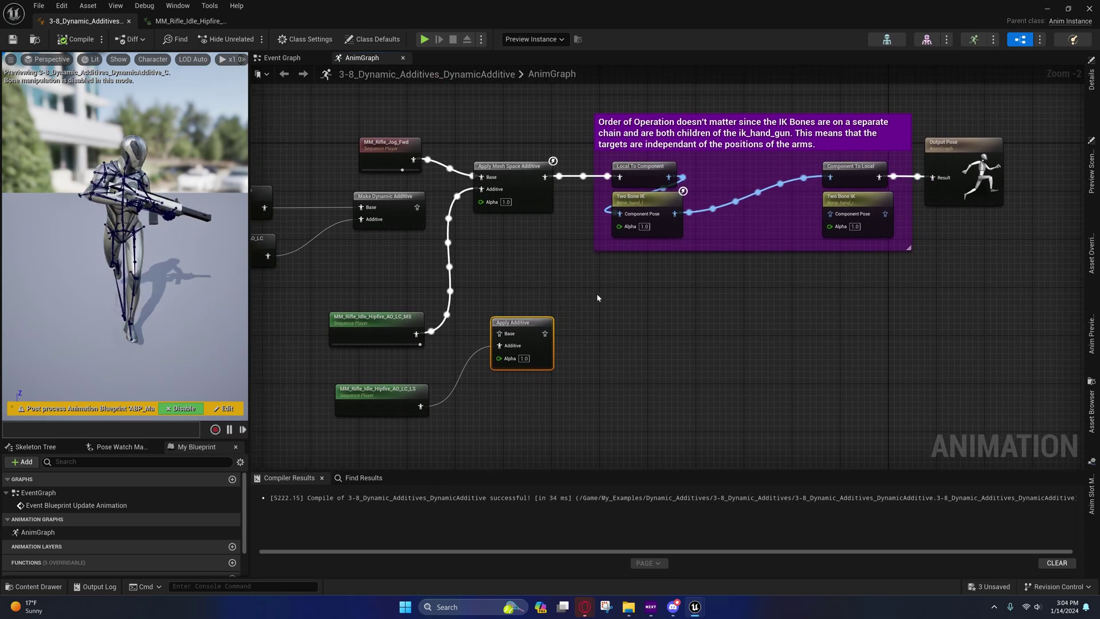
pyautogui.moveTo(511, 287); pyautogui.dragTo(548, 273, button='right')
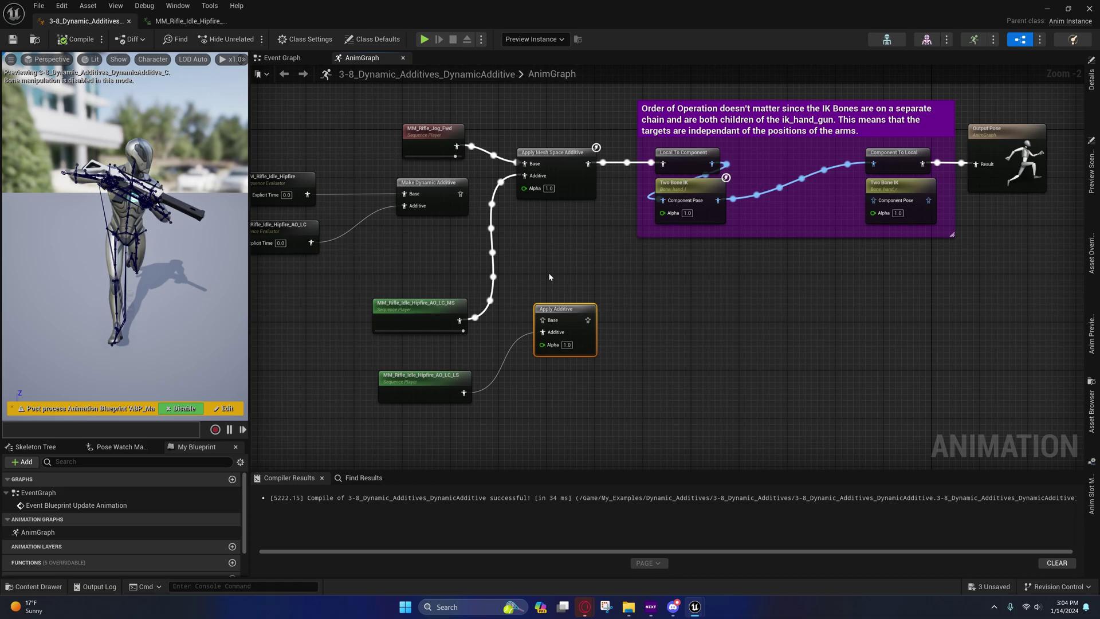
pyautogui.click(462, 373)
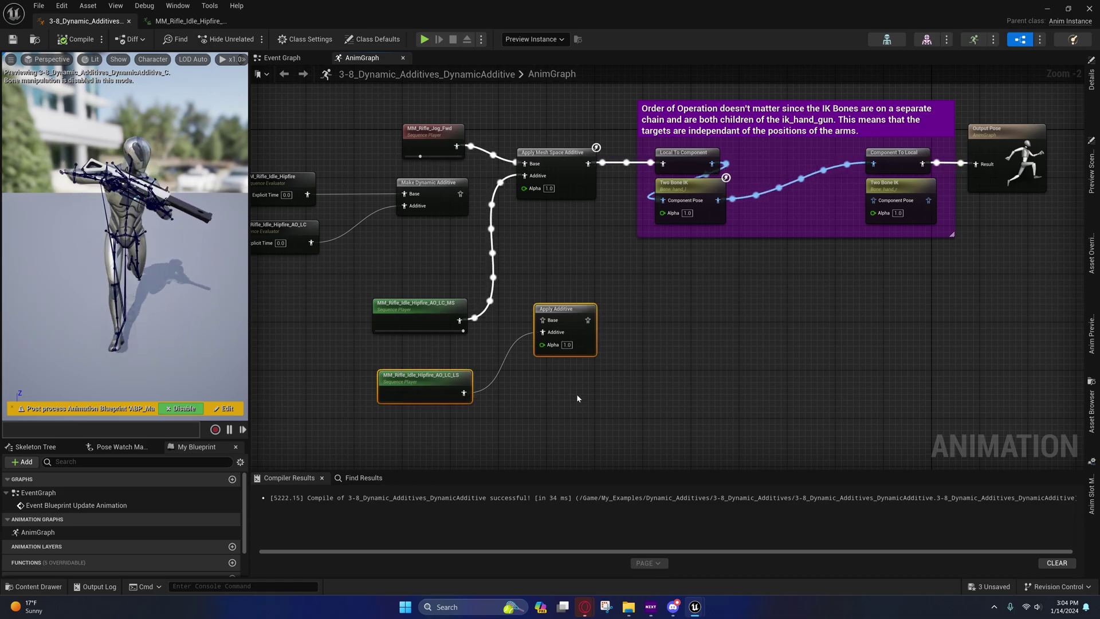
pyautogui.press('Delete')
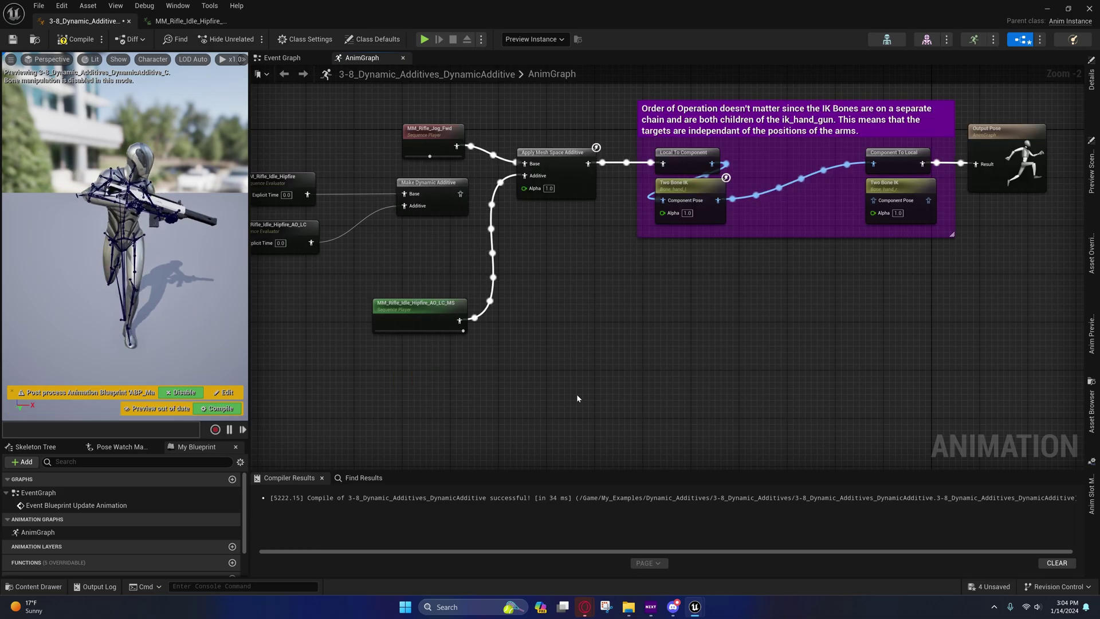
pyautogui.moveTo(567, 387); pyautogui.dragTo(421, 263, button='right')
pyautogui.click(447, 301)
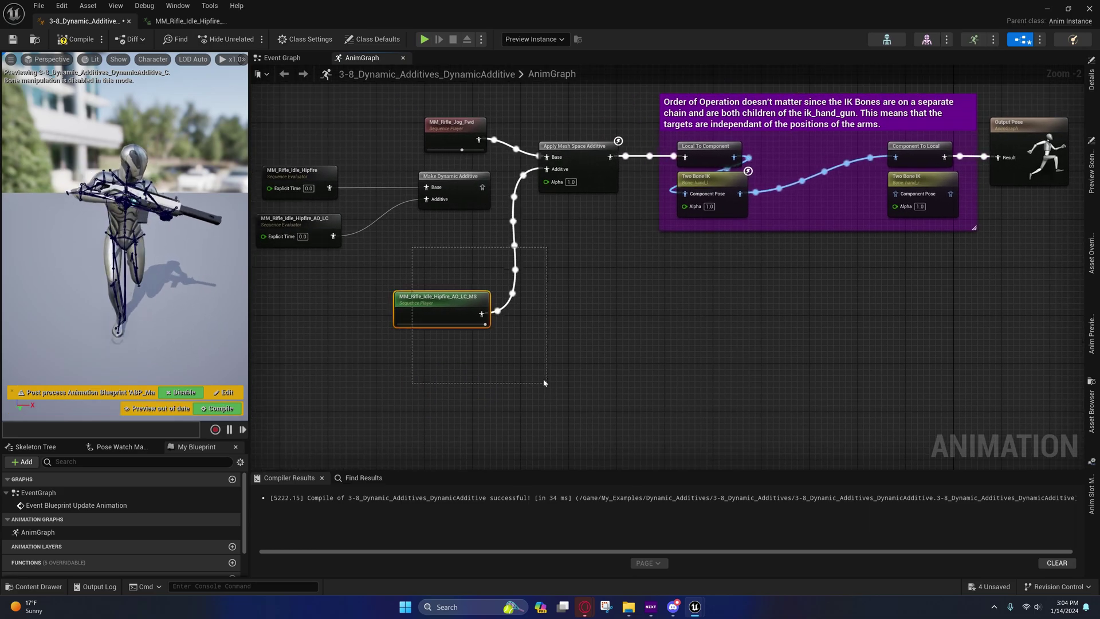
pyautogui.press('Delete')
# Step: Connect the Make Dynamic Additive output to the Additive input of Apply Mesh Space Additive and compile the blueprint
pyautogui.moveTo(481, 187); pyautogui.dragTo(546, 169)
pyautogui.moveTo(547, 169); pyautogui.dragTo(539, 197, button='right')
pyautogui.click(76, 40)
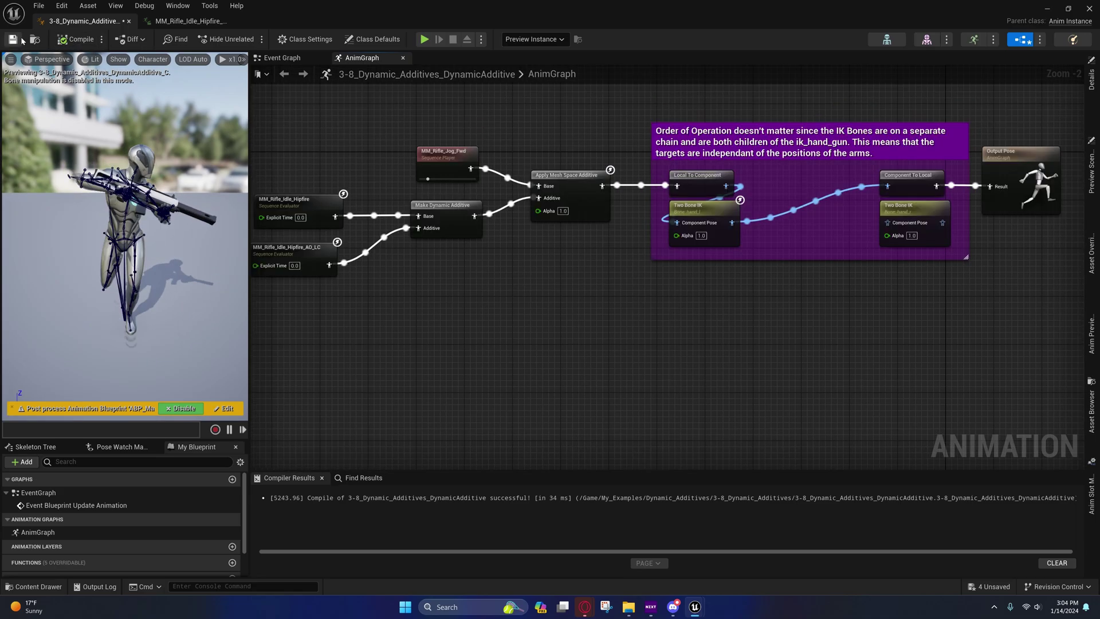